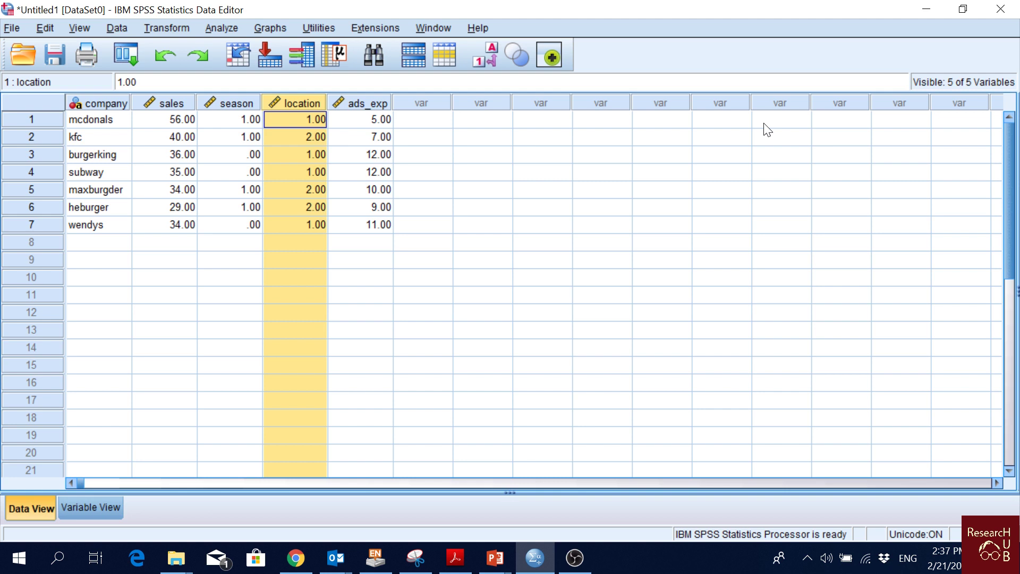
Examine the company and sales data and compare them with the variables' name, type, width and decimals properties
left_click(120, 248)
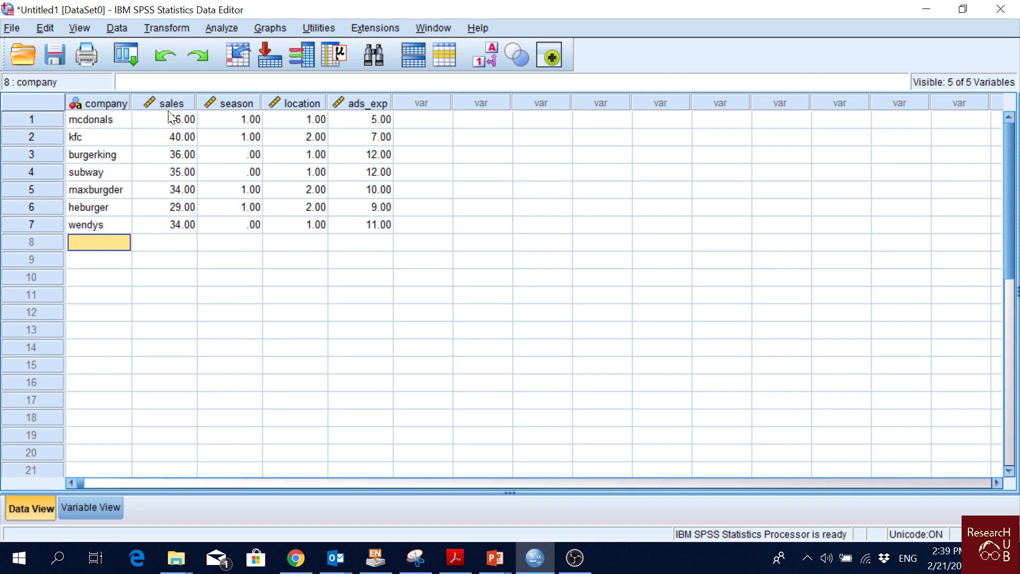
left_click(151, 104)
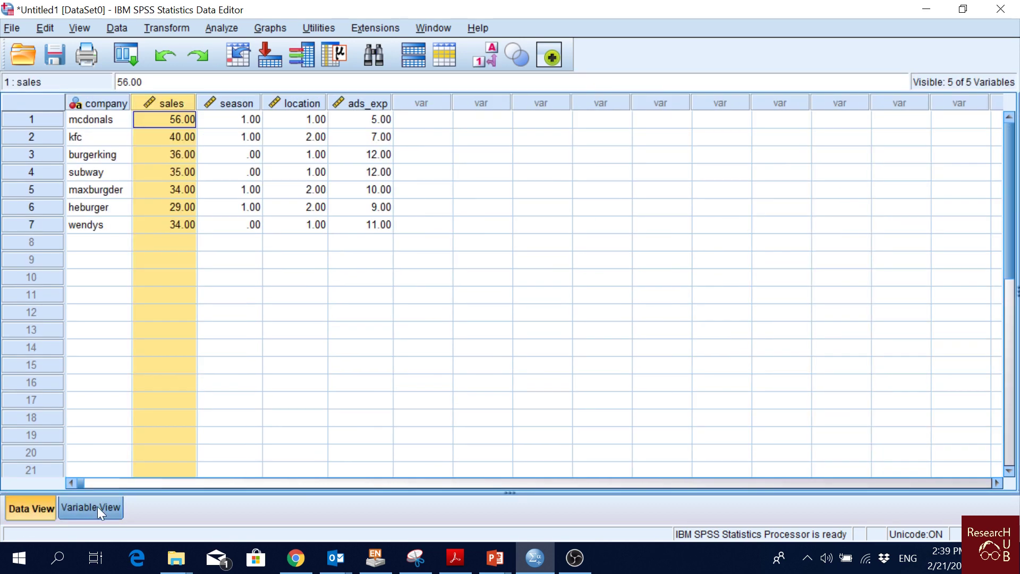
left_click(95, 509)
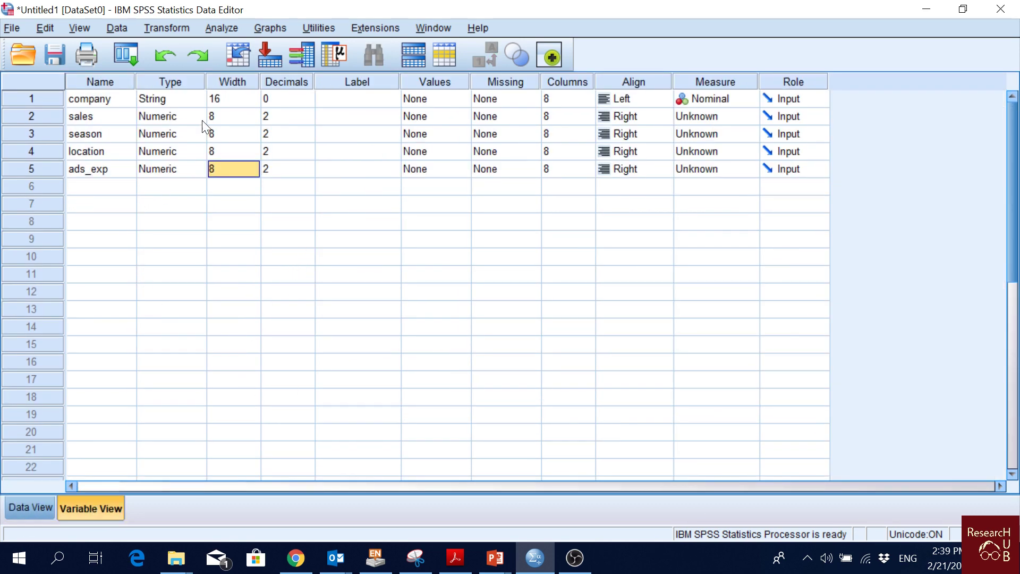
left_click(109, 78)
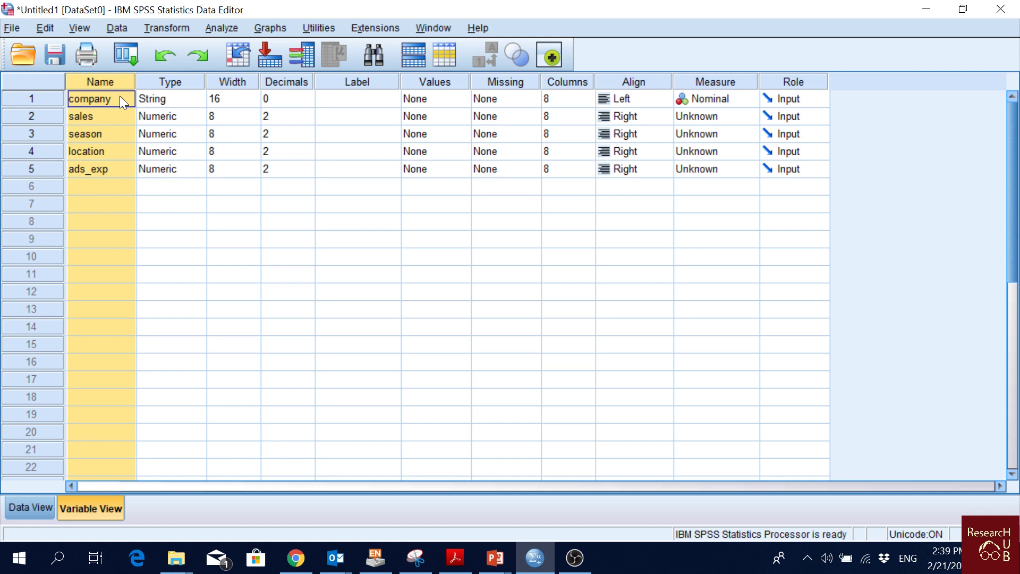
left_click(190, 82)
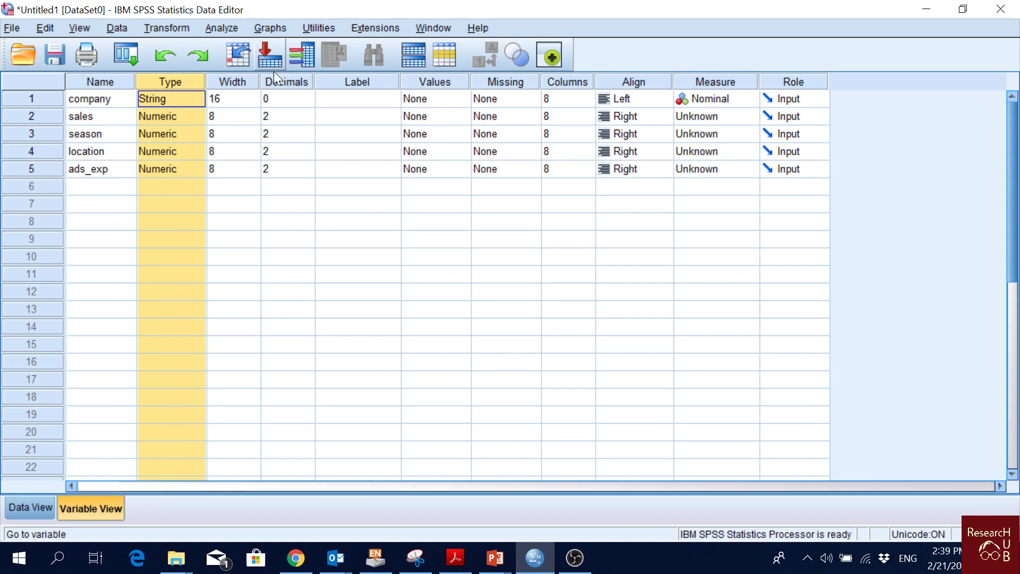
left_click(239, 80)
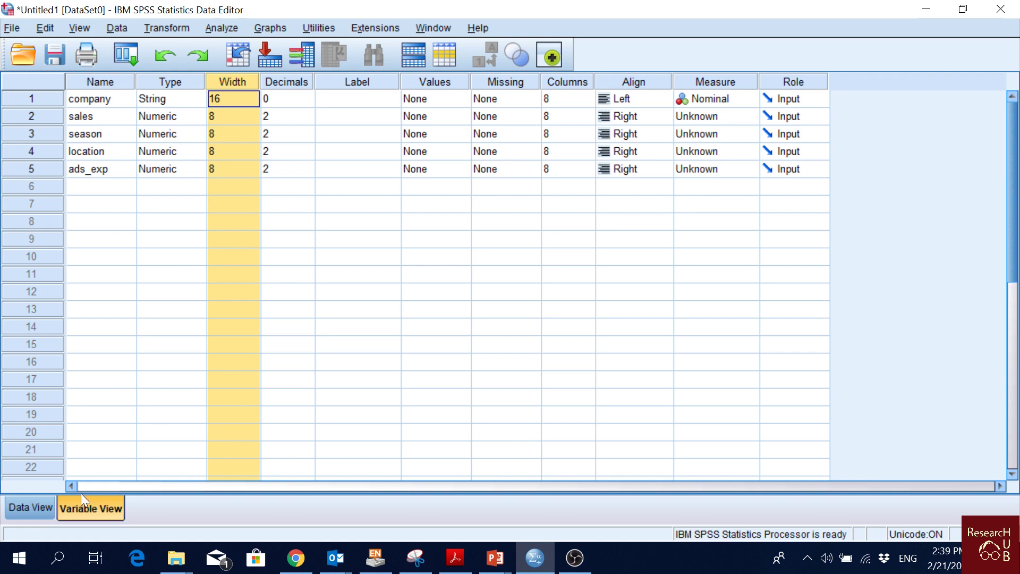
left_click(38, 508)
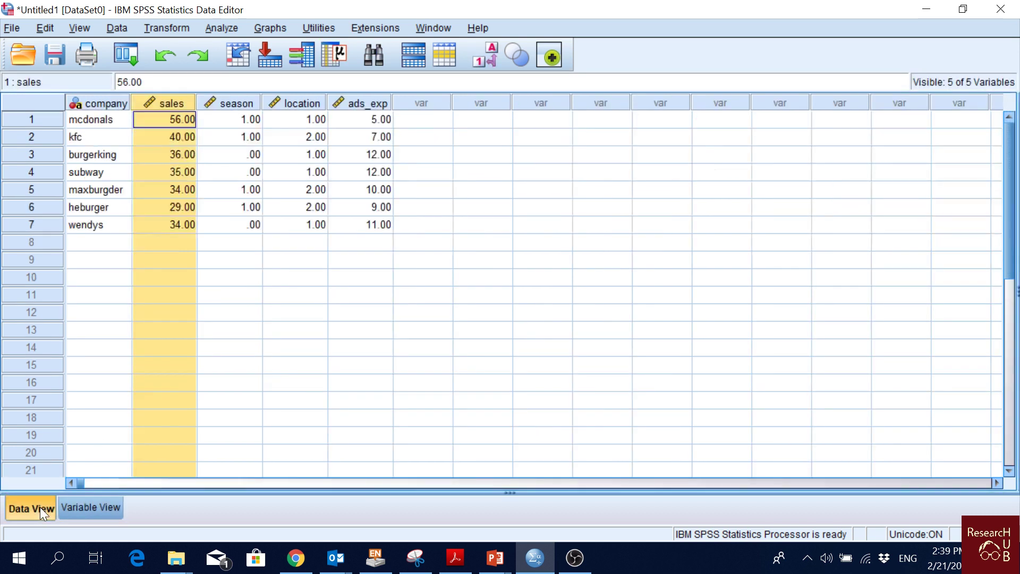
left_click(105, 155)
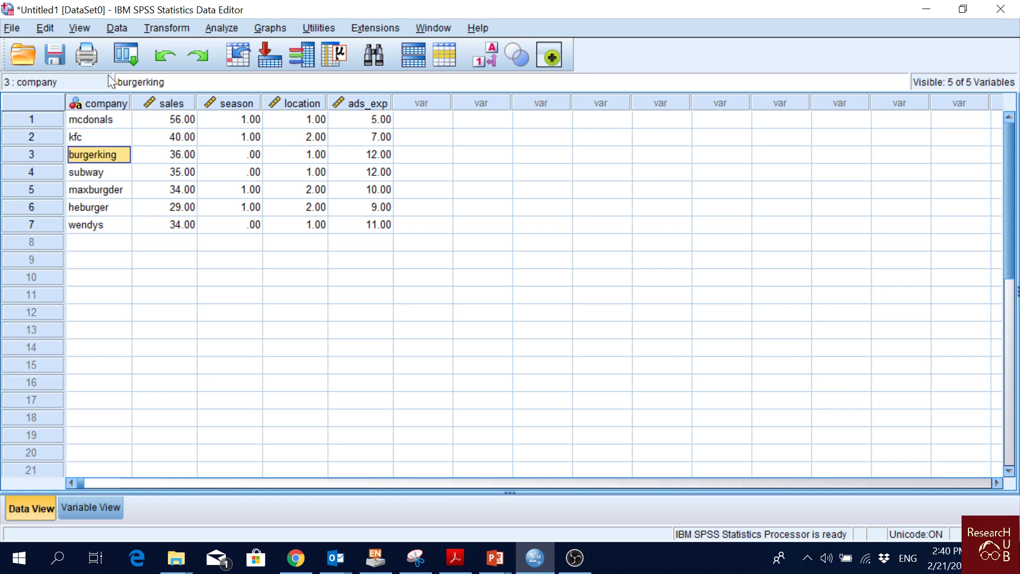
left_click(90, 508)
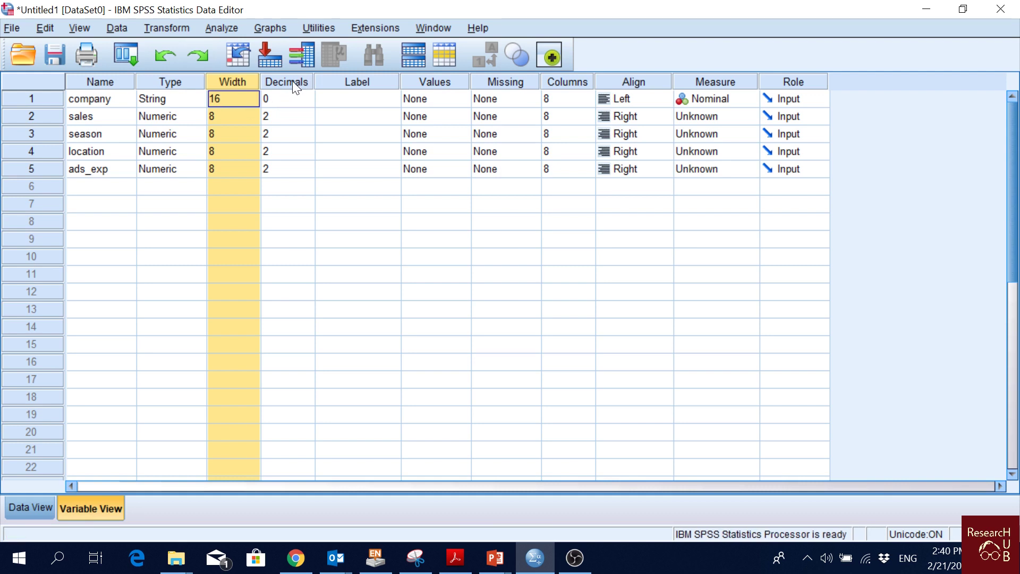
key("Tab")
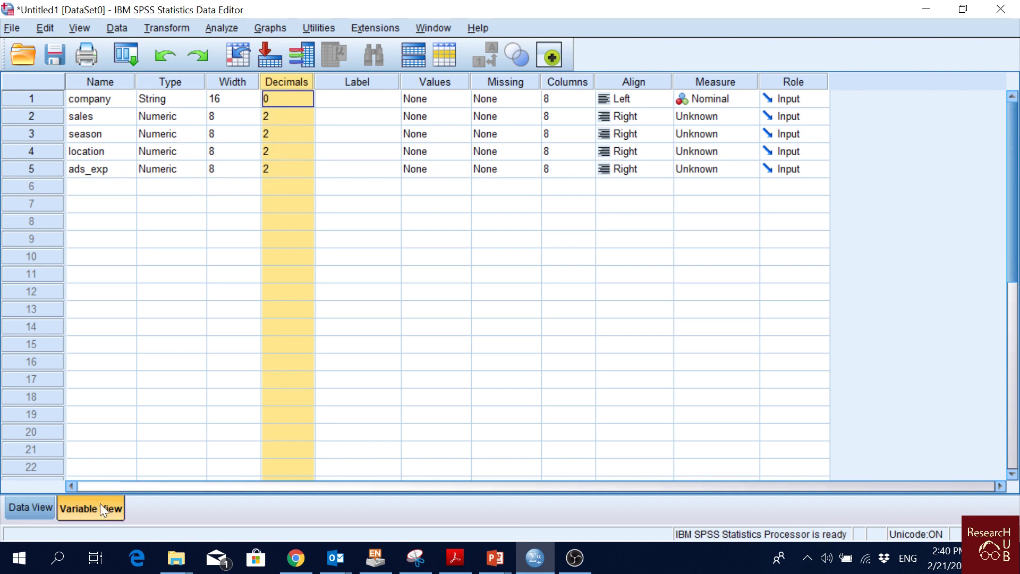
left_click(30, 507)
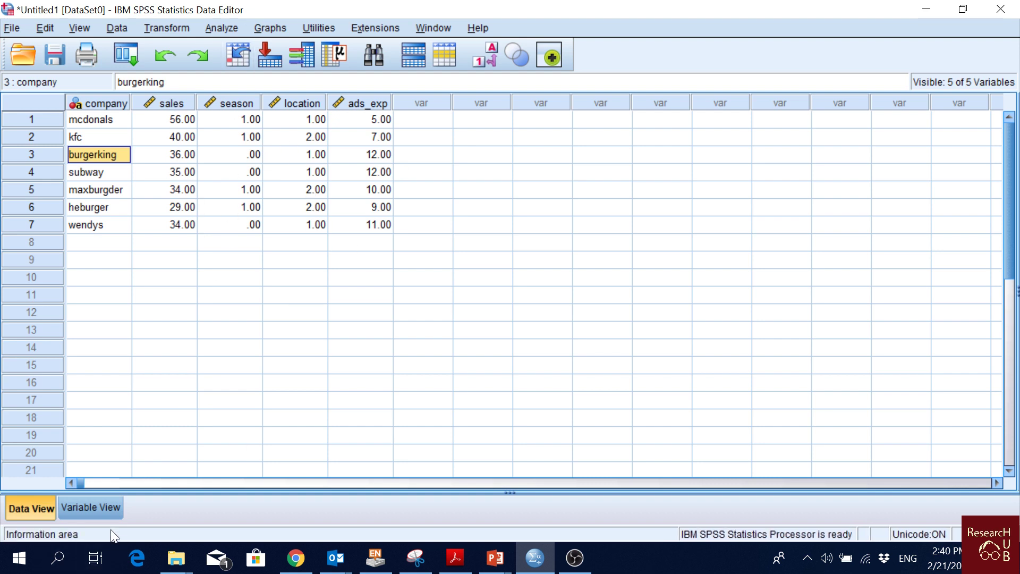
Set the decimals of the sales variable to 3 and check how its values display in the data
left_click(112, 507)
left_click(289, 114)
left_click(308, 112)
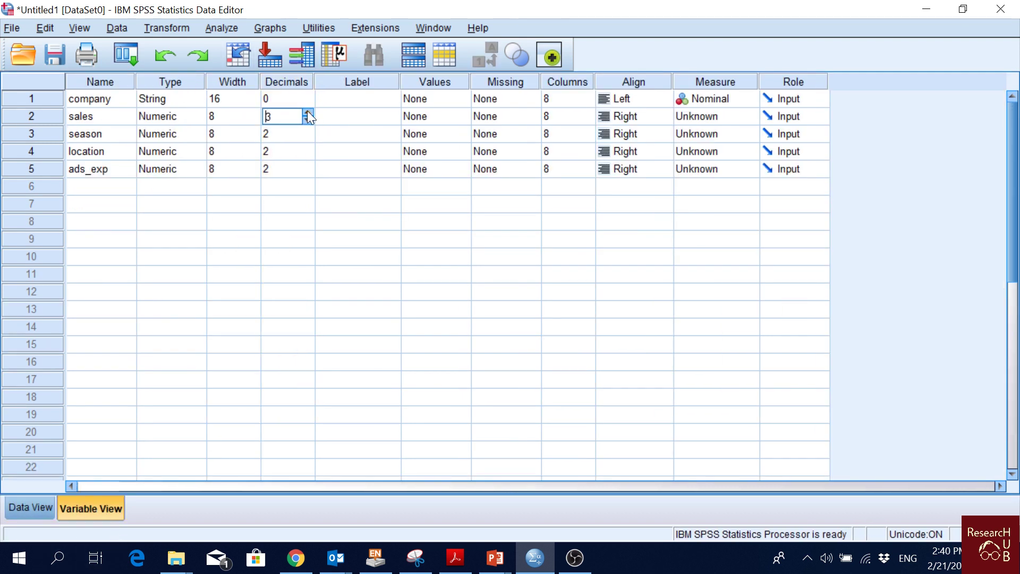
left_click(31, 511)
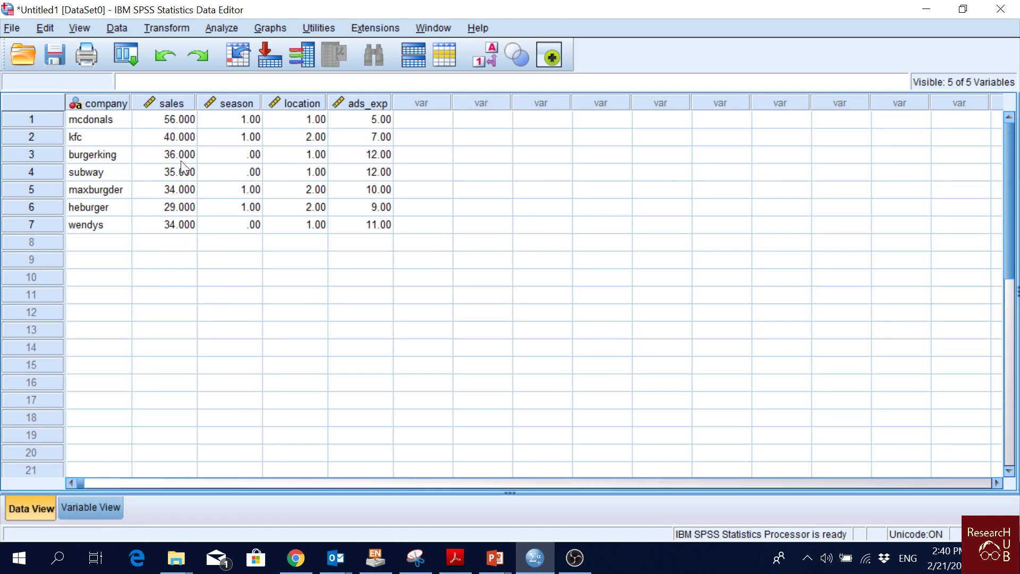
Set the decimals of the sales variable back to 2
left_click(93, 508)
left_click(296, 119)
left_click(308, 120)
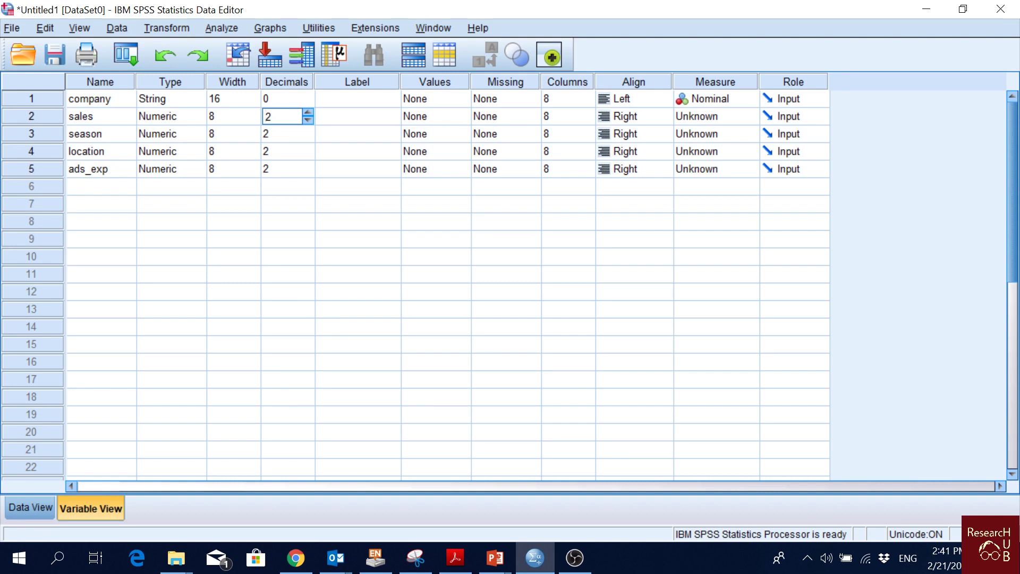
left_click(332, 226)
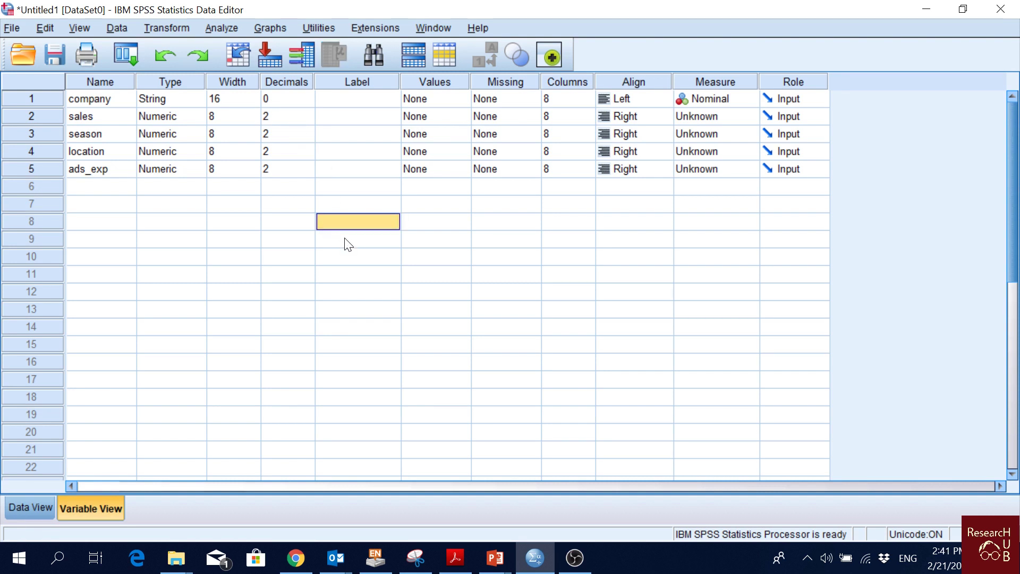
Label the company variable "company name"
left_click(354, 84)
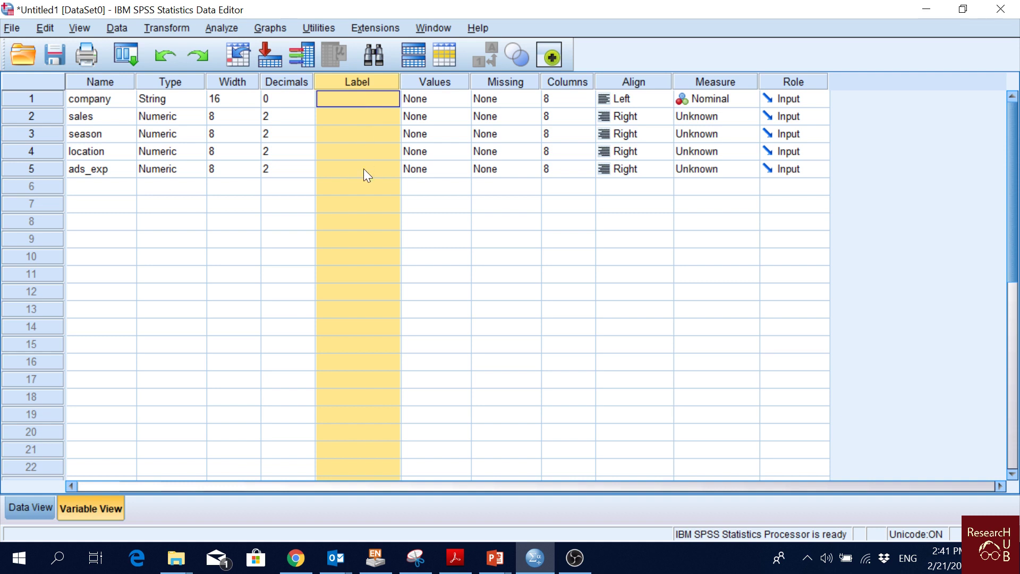
left_click(481, 260)
left_click(369, 106)
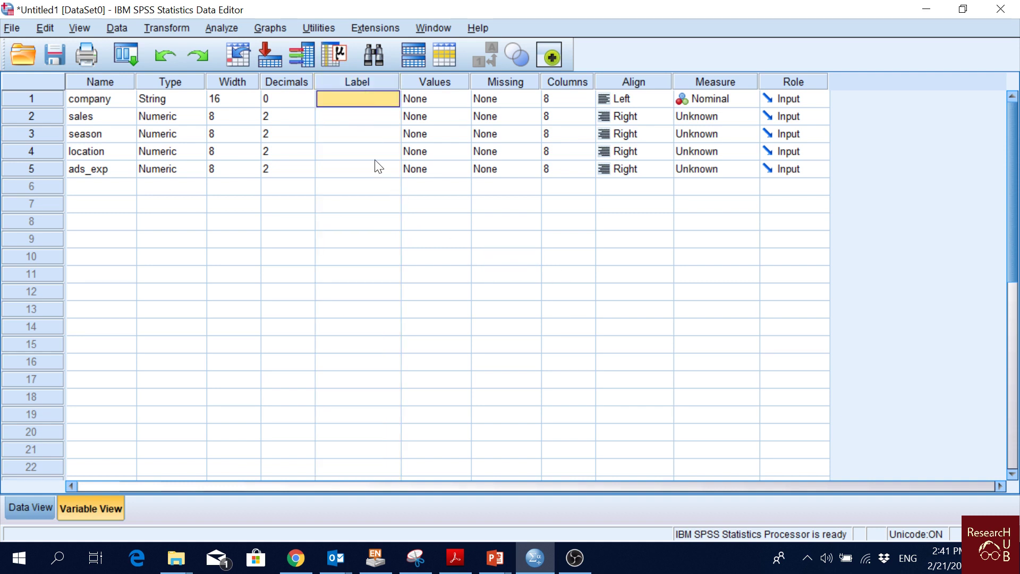
type("company name")
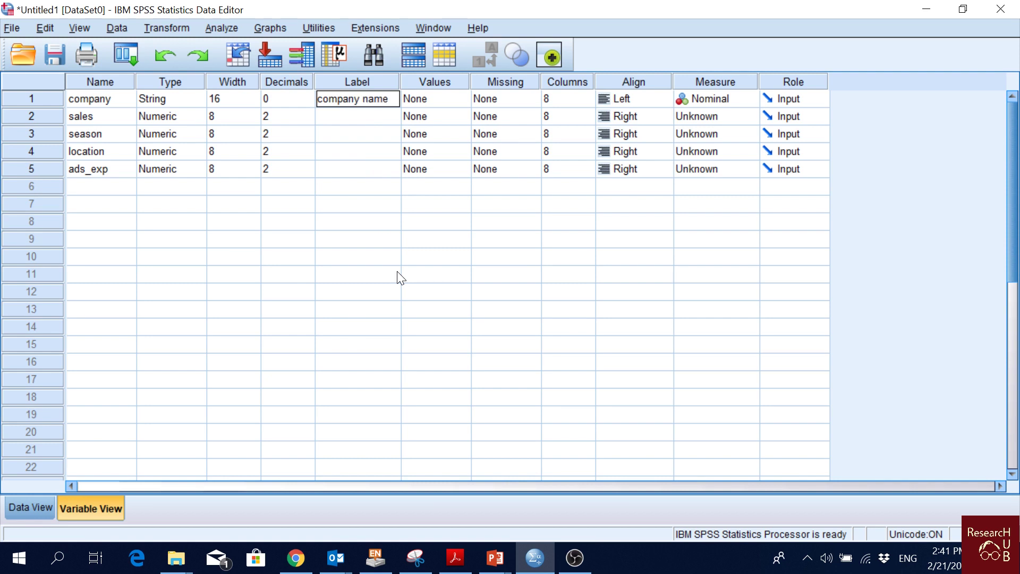
key("Return")
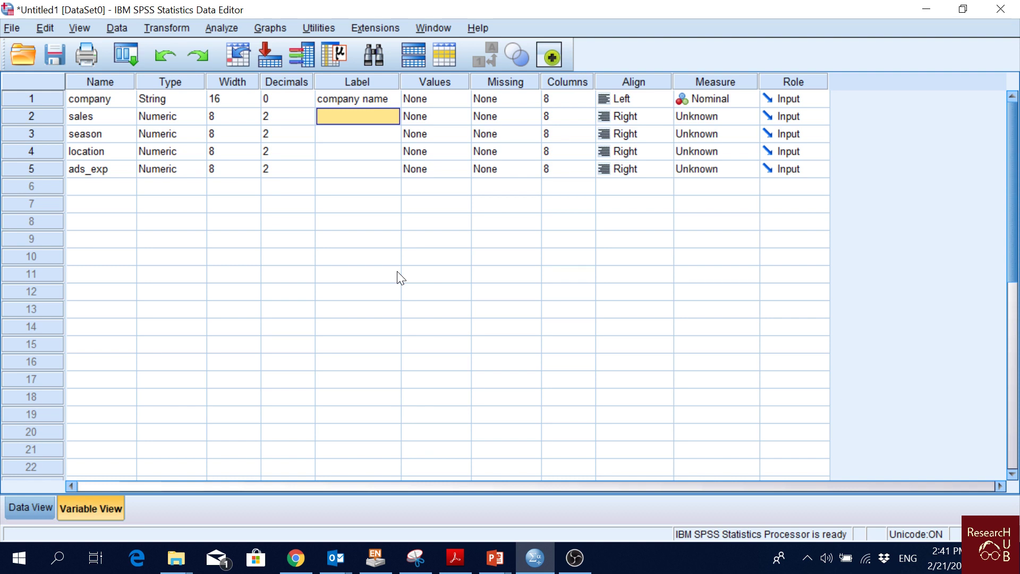
Label the sales variable "sales in million usd" and widen the Label column to fit the text
type("les")
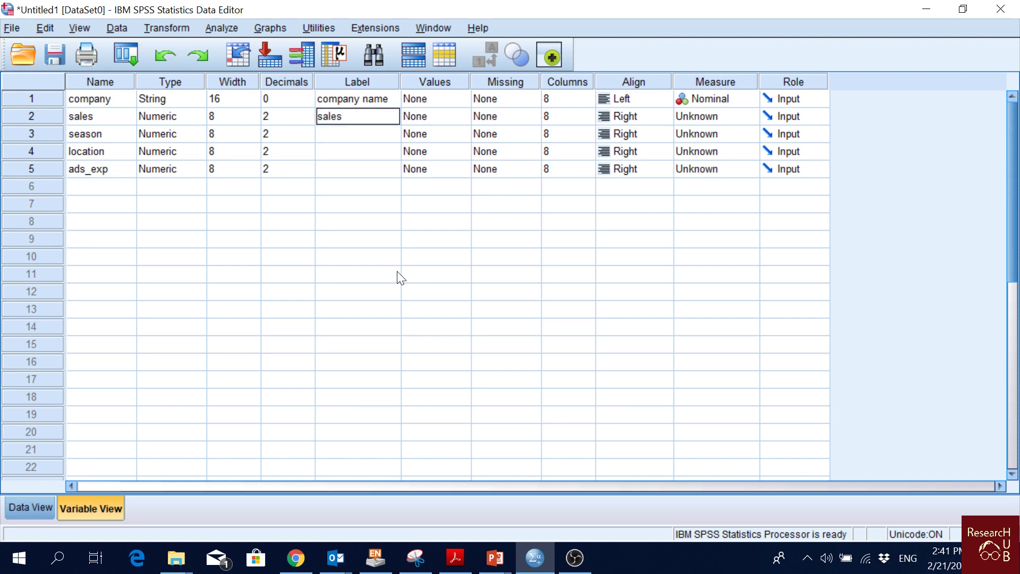
type(" in million dollars")
key("Return")
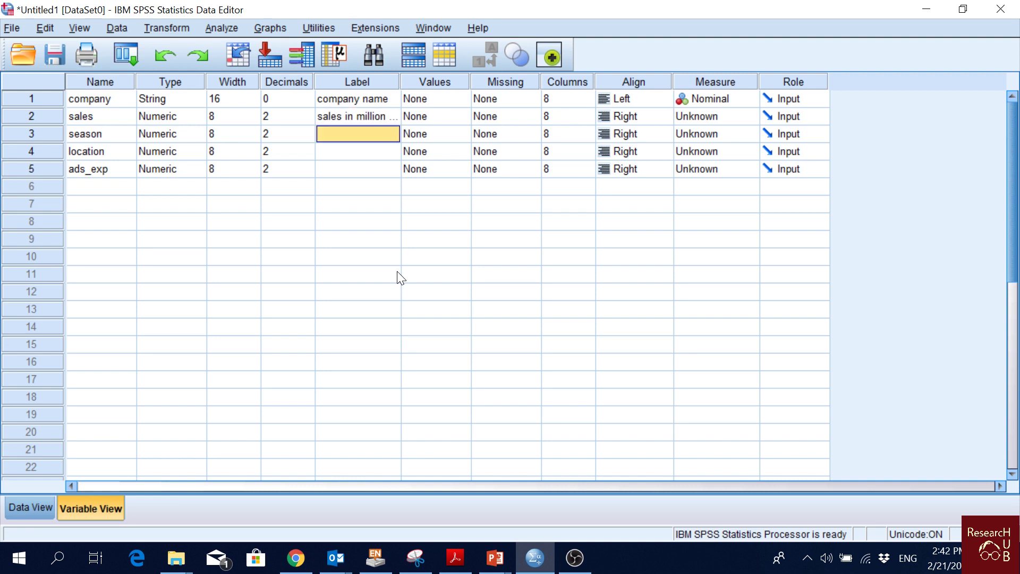
left_click_drag(401, 79, 440, 80)
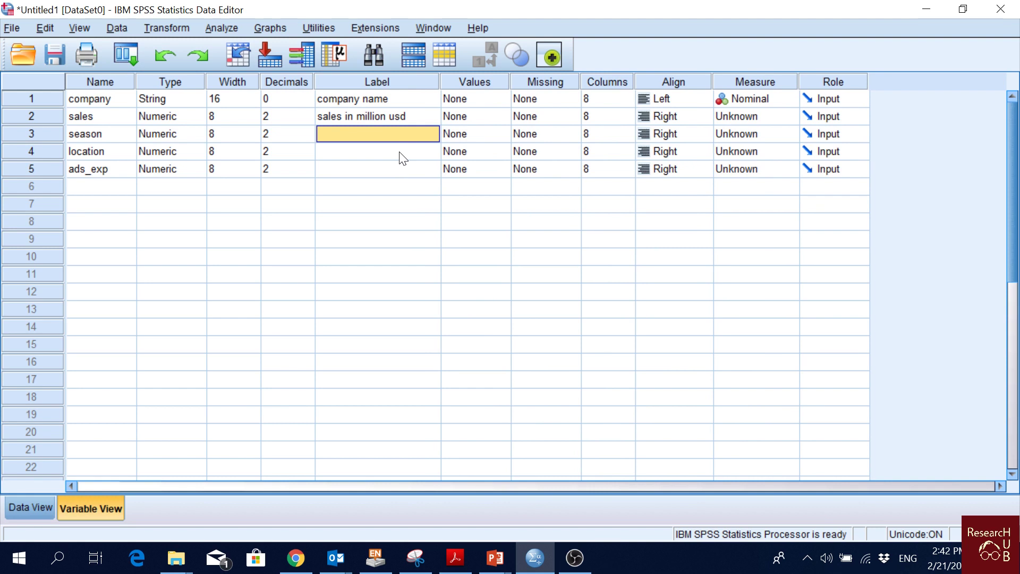
Label the season variable "which season?"
type("which")
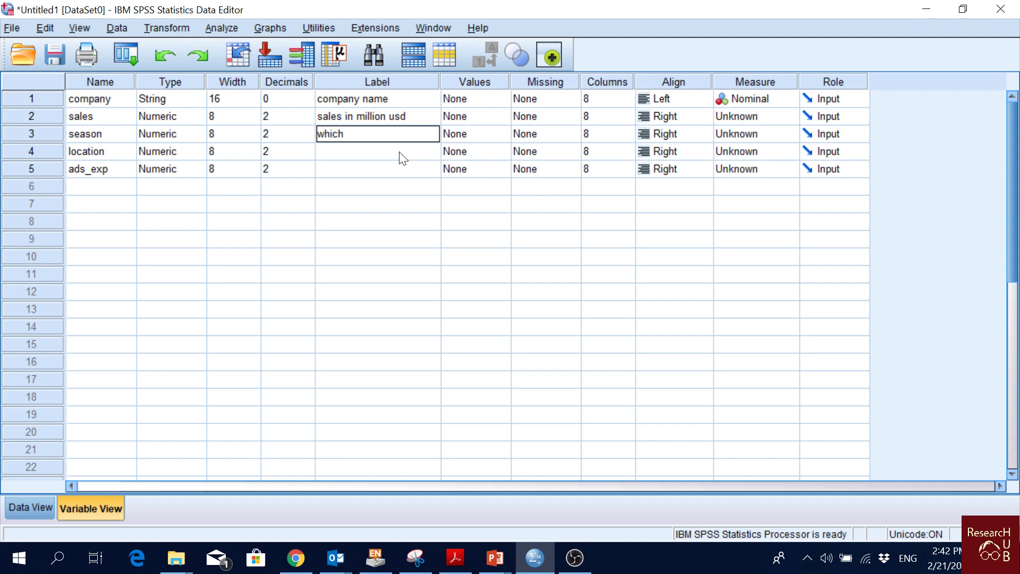
type(" season?")
key("Return")
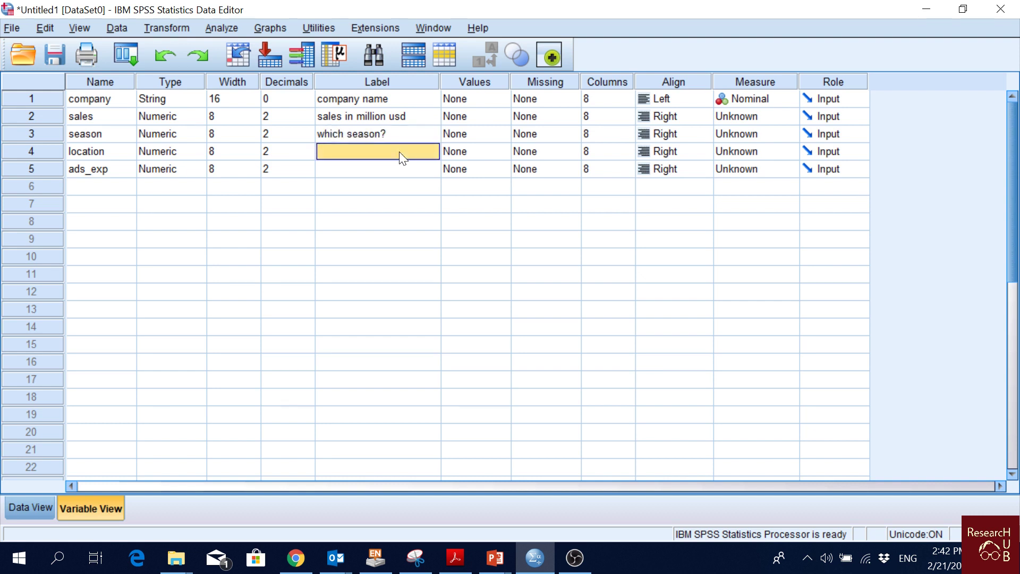
key("Up")
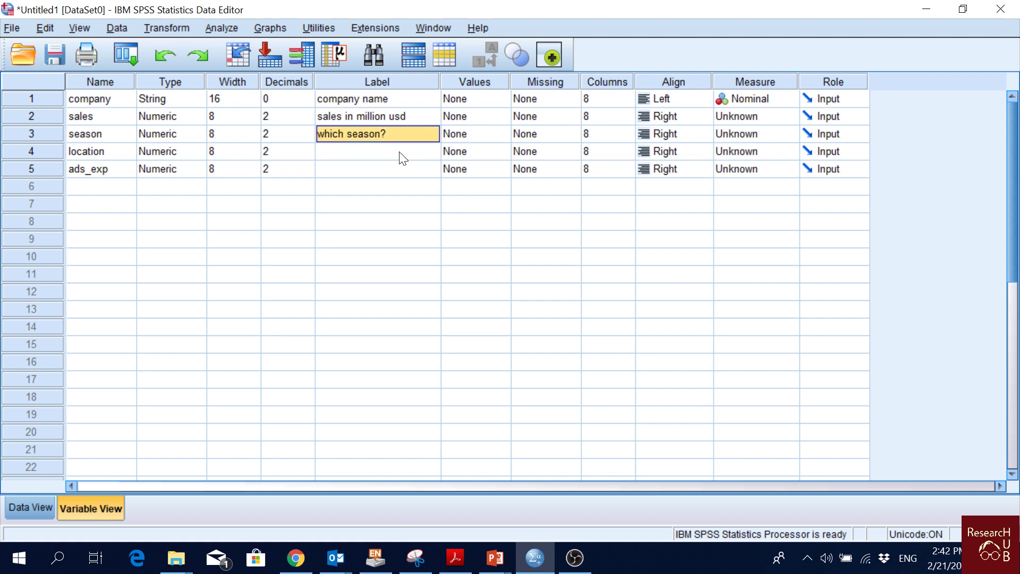
key("Down")
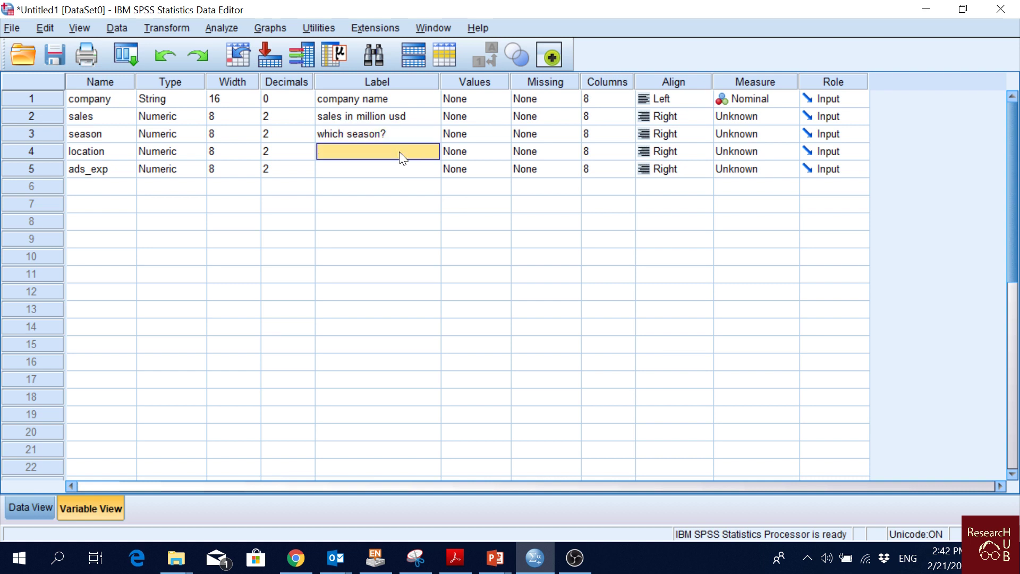
type("which")
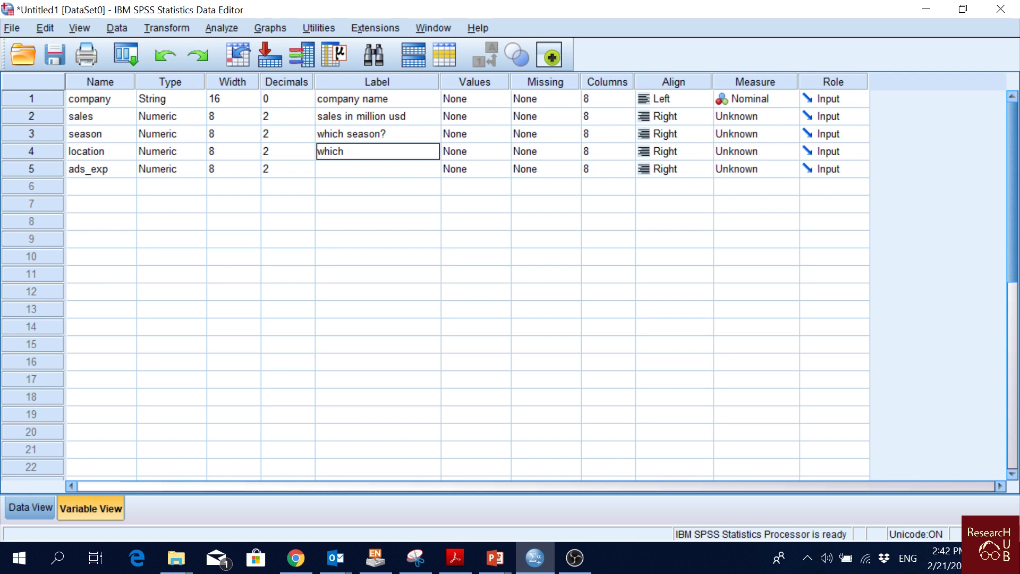
key("BackSpace")
key("BackSpace")
key("BackSpace")
key("BackSpace")
key("BackSpace")
Replace the season variable's label with "season of sales"
key("Up")
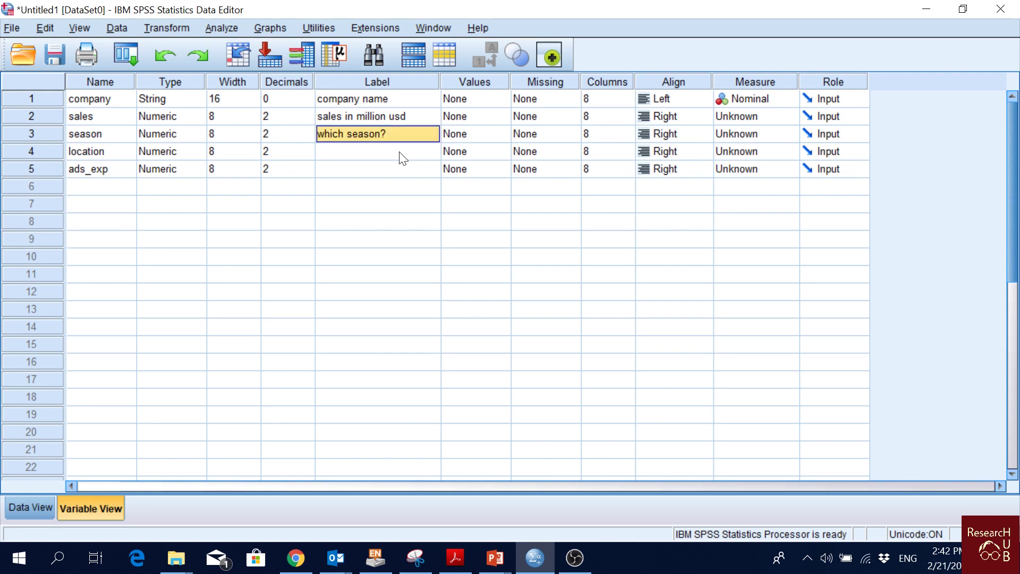
type("season of")
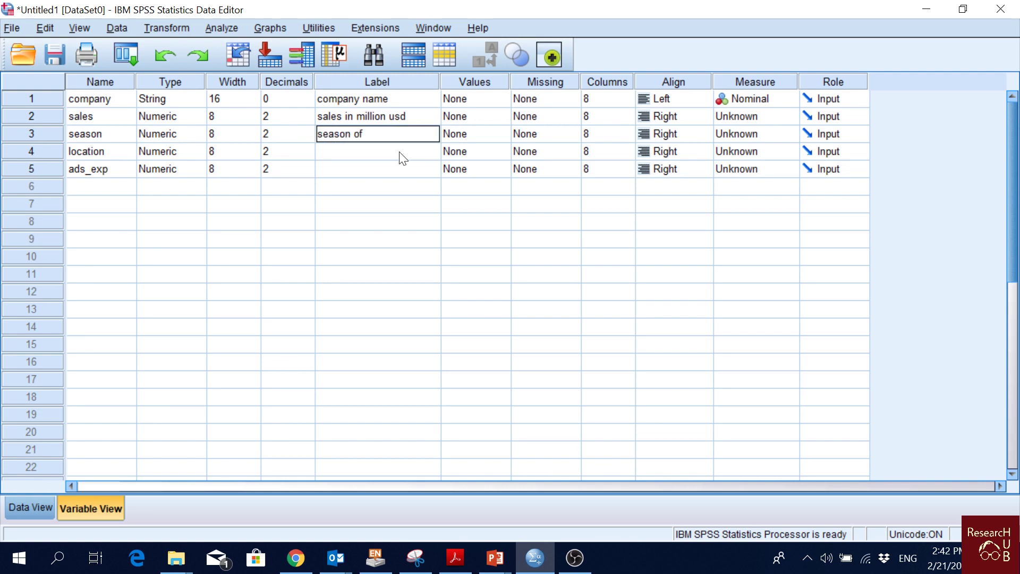
type(" sales")
key("Return")
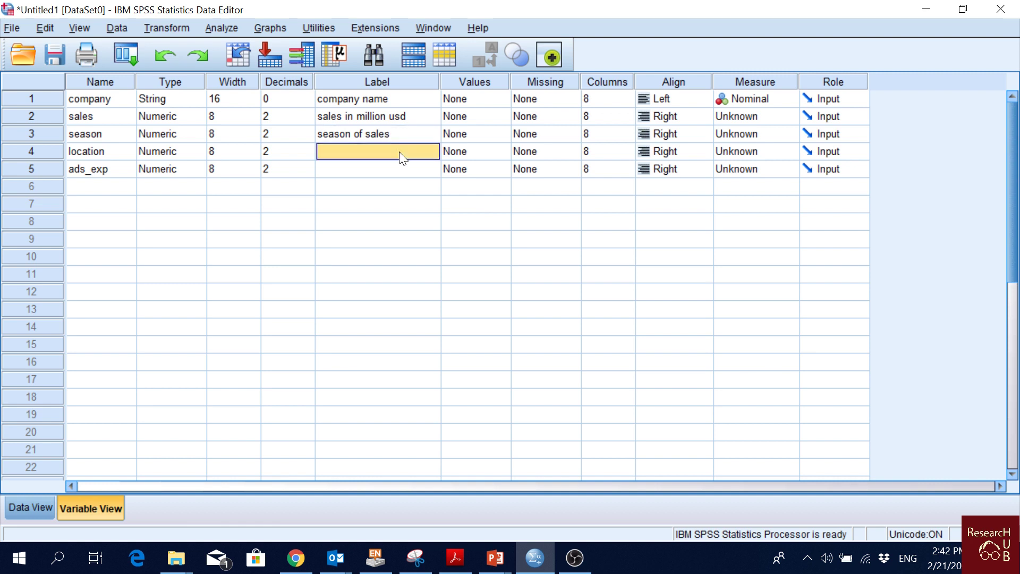
Label the location variable "location of store"
left_click(400, 152)
type("location")
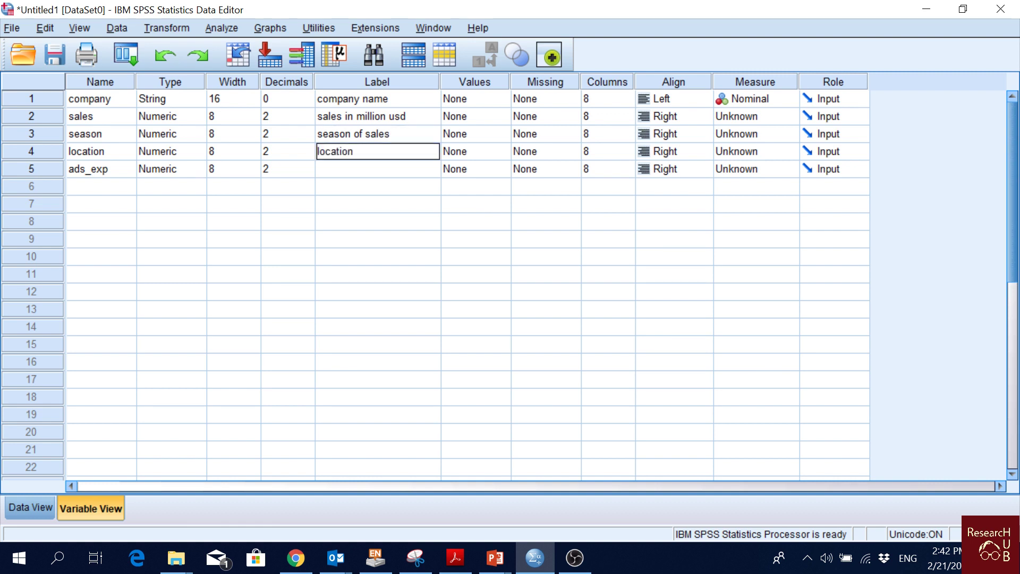
type(" of store")
key("Return")
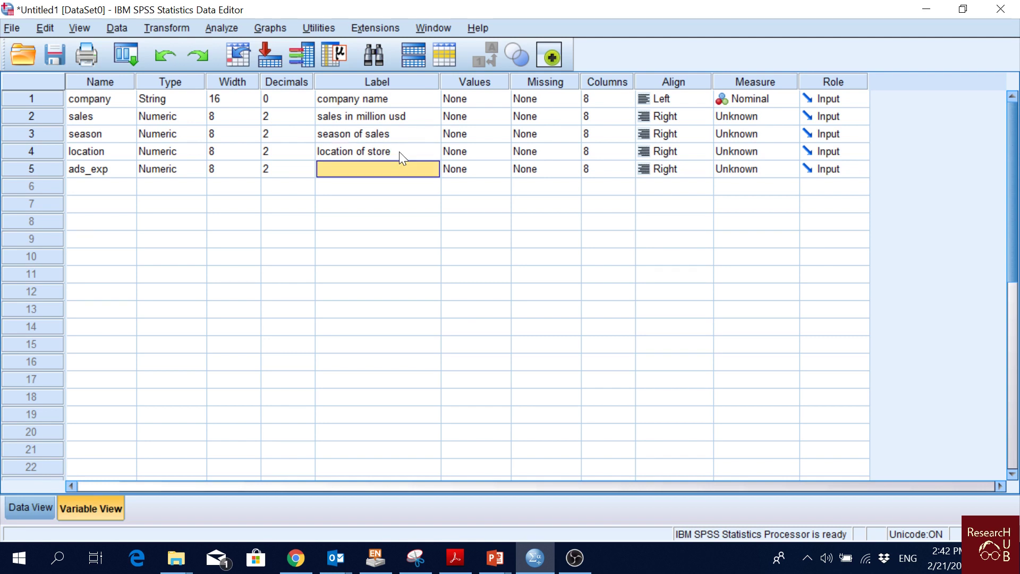
Label the ads_exp variable "ads expense in million usd" and widen the Label column to show it in full
type("ads")
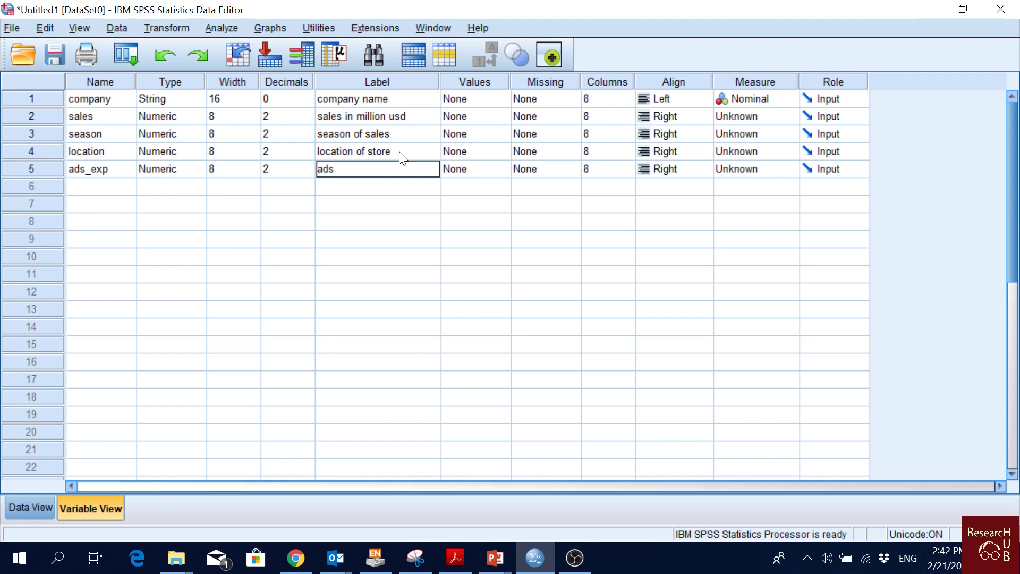
type(" expense in")
type(" million us")
type("d")
key("Return")
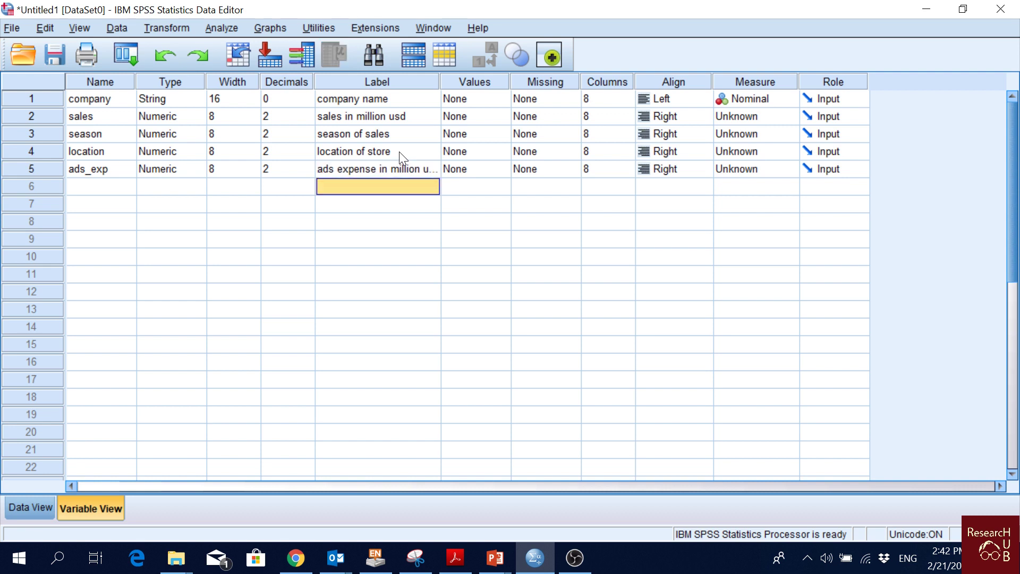
left_click_drag(440, 81, 477, 81)
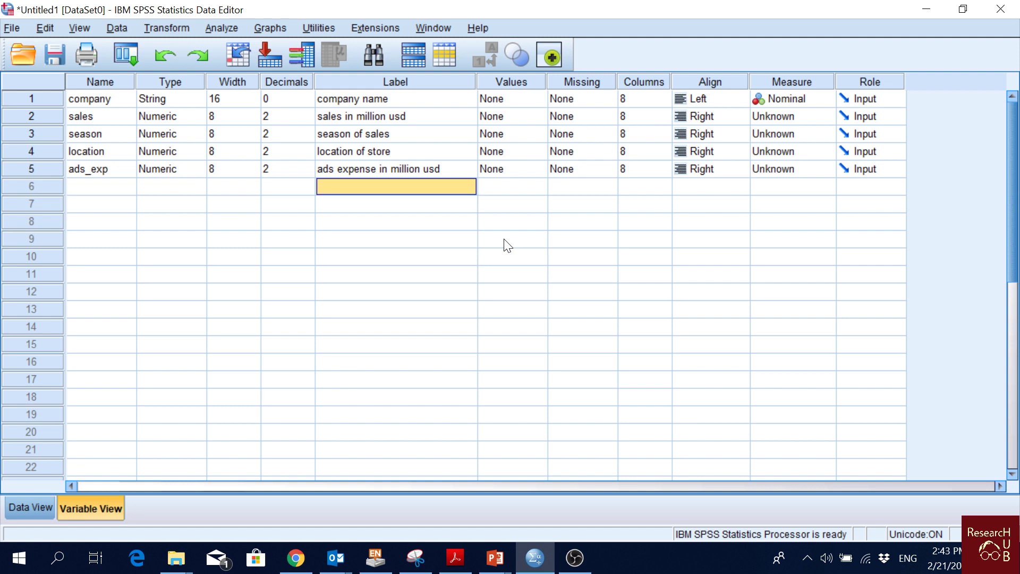
Examine how the season variable is coded in the data rows
left_click(512, 80)
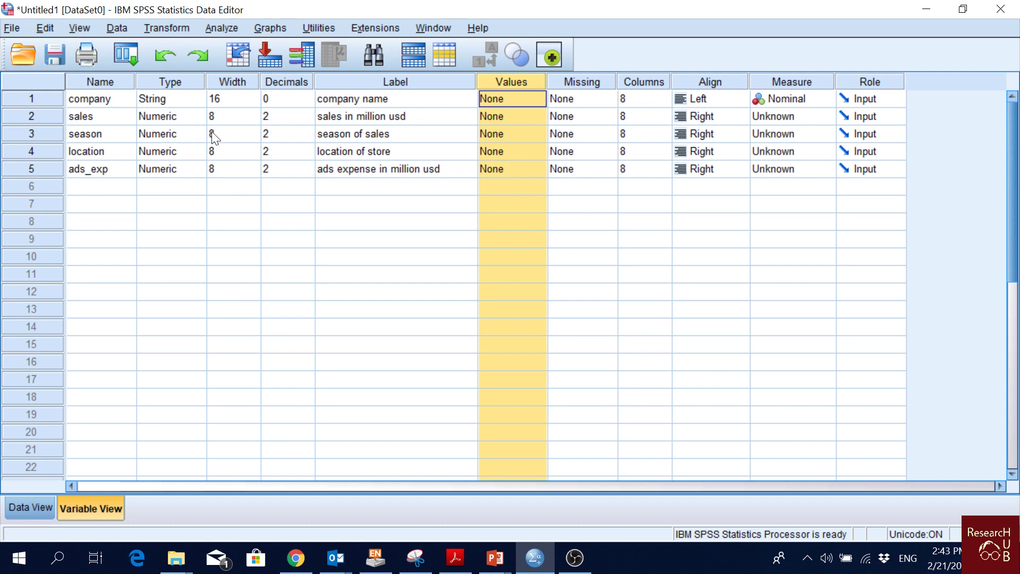
left_click(105, 137)
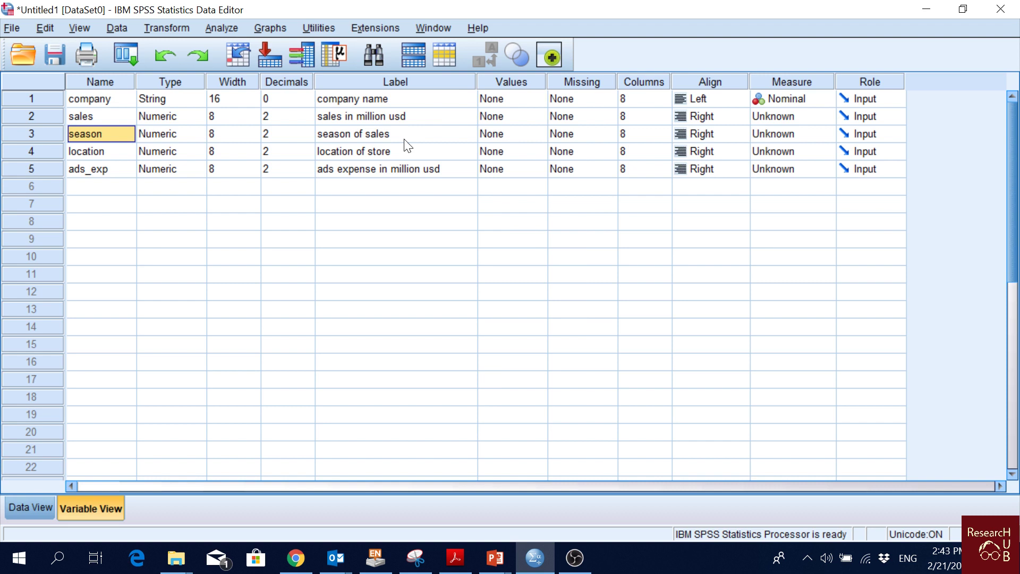
left_click(356, 136)
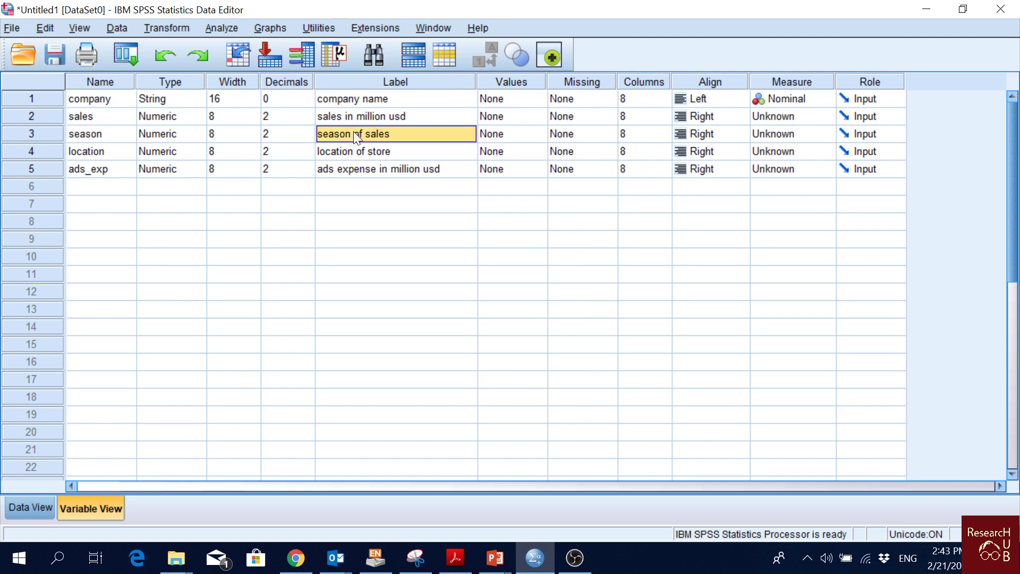
left_click(36, 503)
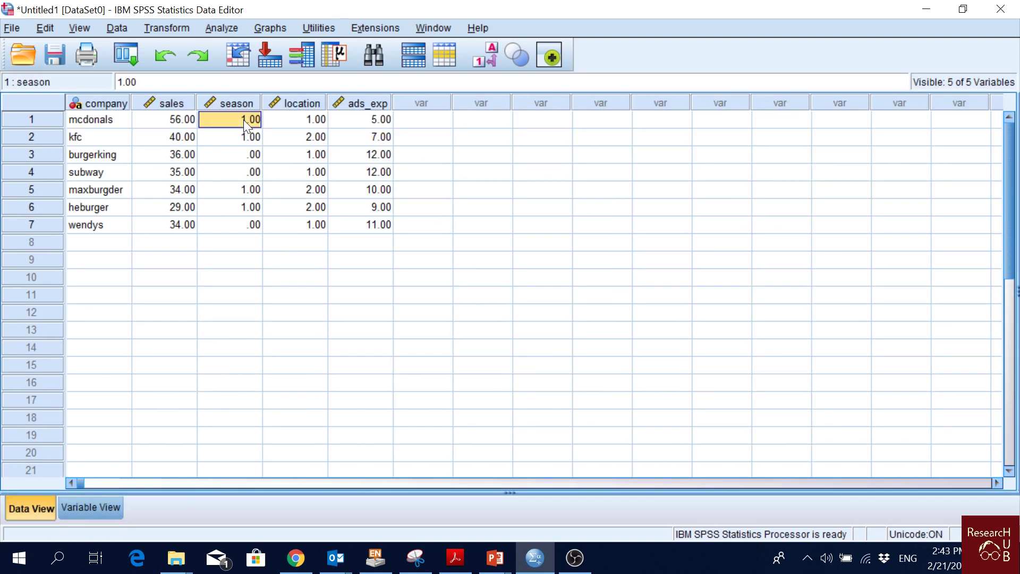
left_click(245, 154)
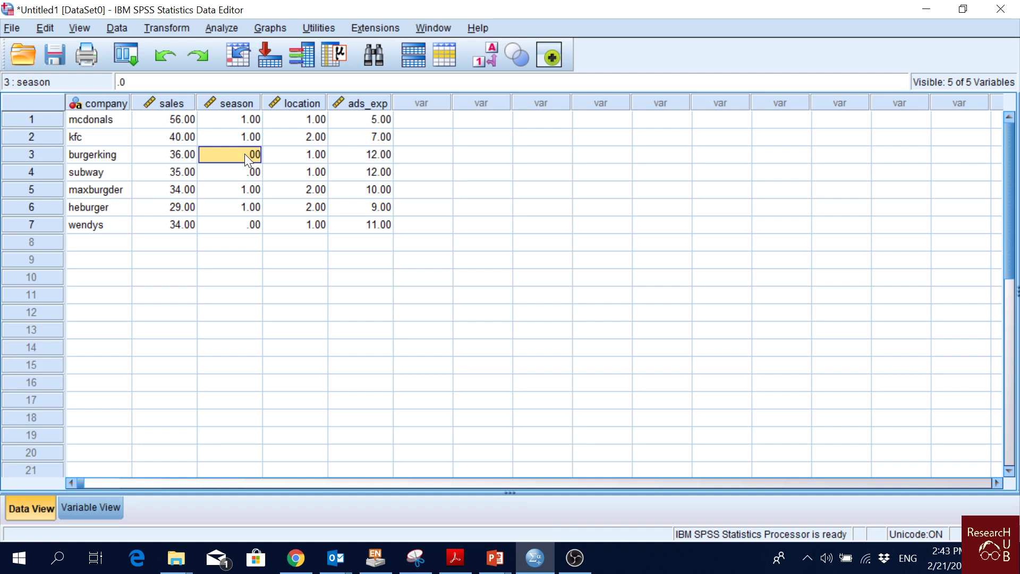
left_click(89, 509)
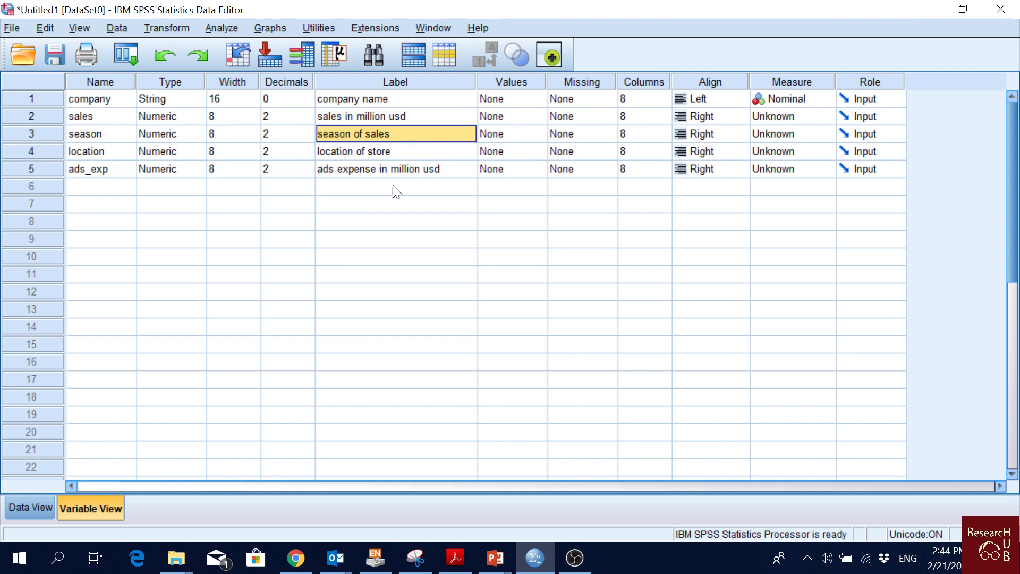
Add a value label for the season variable that defines 1 as "summer"
left_click(509, 85)
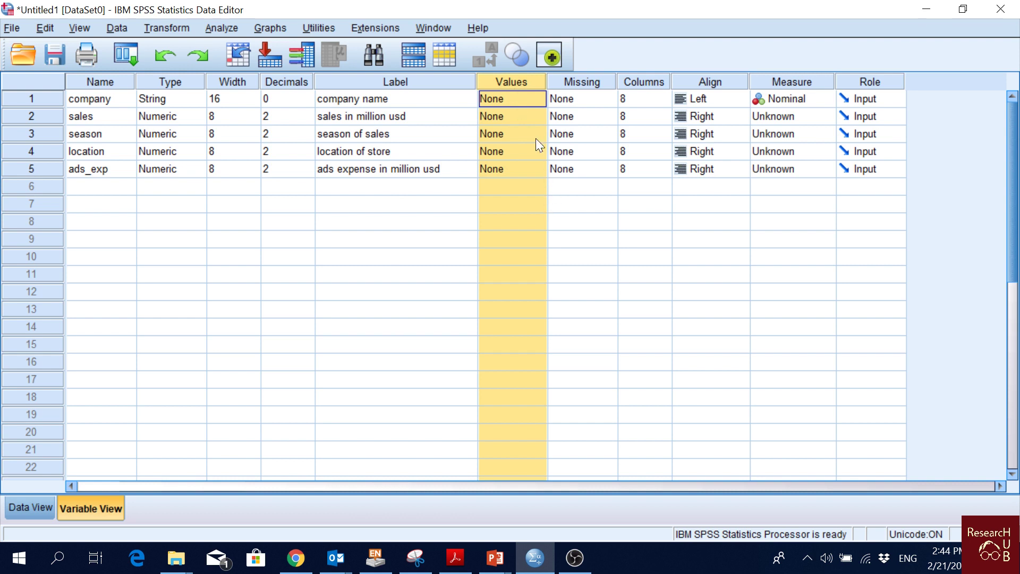
key("Down")
key("Down")
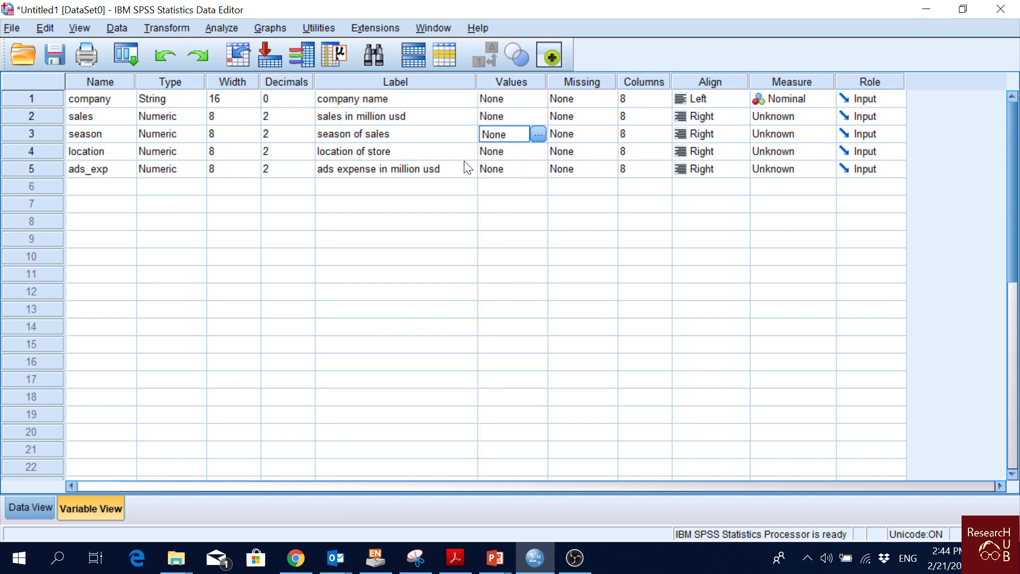
left_click(538, 134)
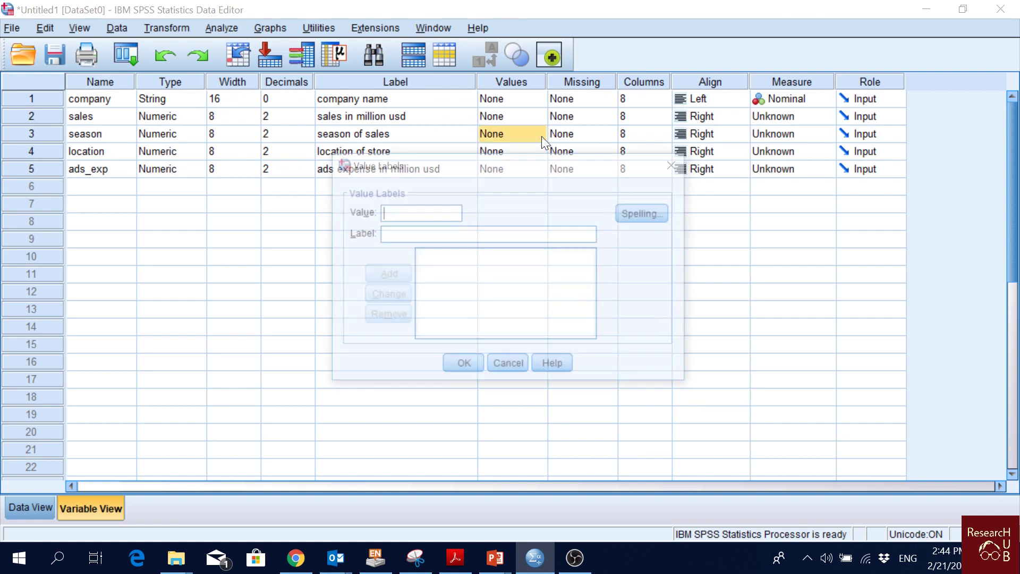
left_click_drag(585, 167, 603, 196)
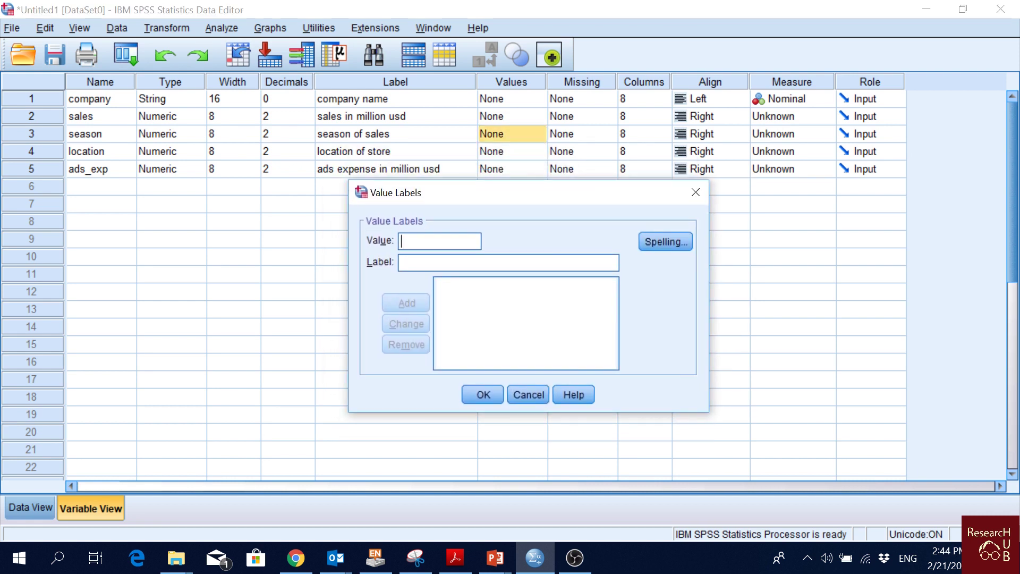
type("1")
type("summer")
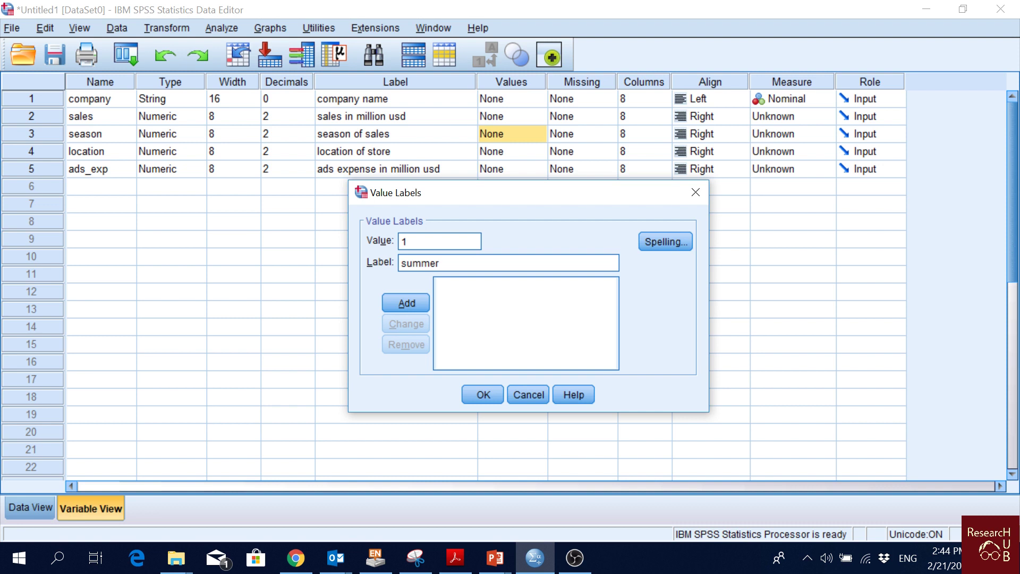
left_click(409, 303)
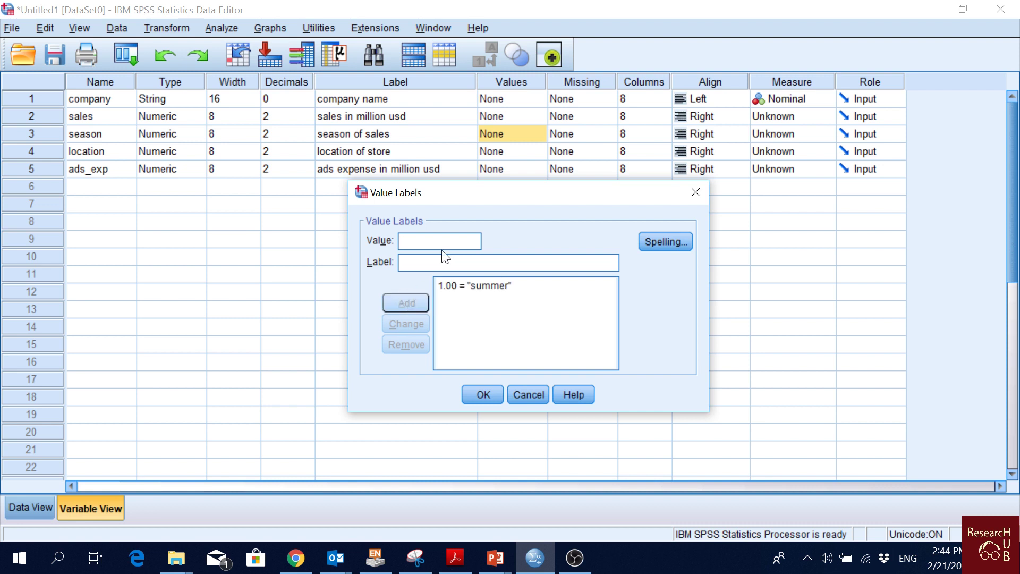
Define season value 0 as "all other seasons" and apply the value labels
type("0all other")
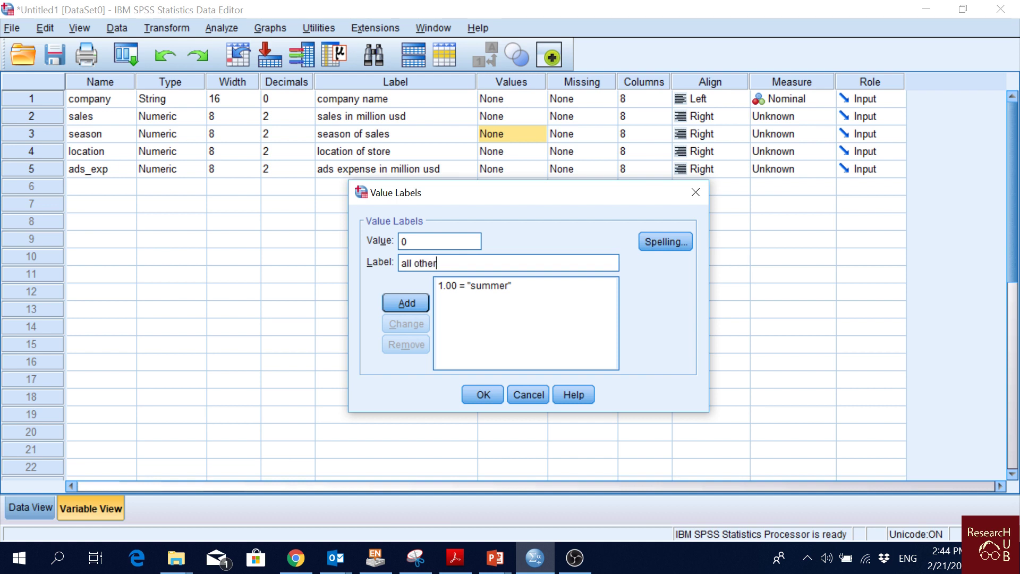
type(" seasons")
left_click(423, 309)
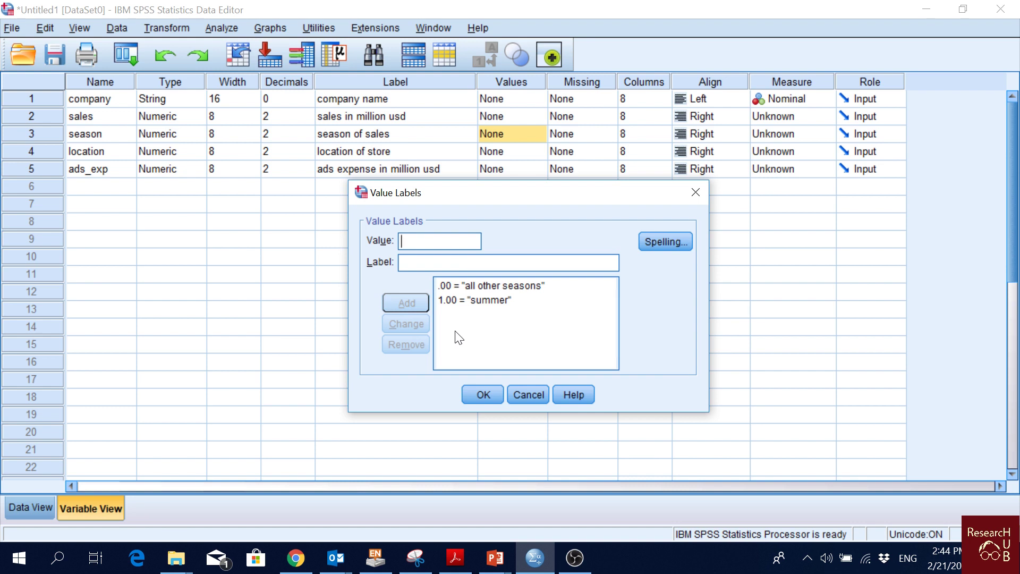
left_click(482, 396)
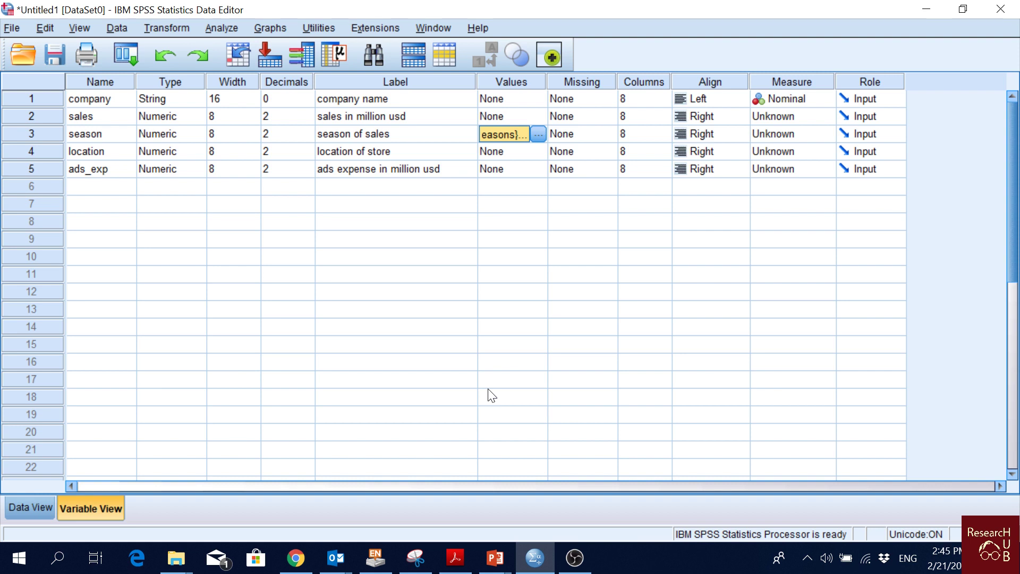
Check the location codes in the data and add a value label defining location 1 as "rural"
left_click(30, 509)
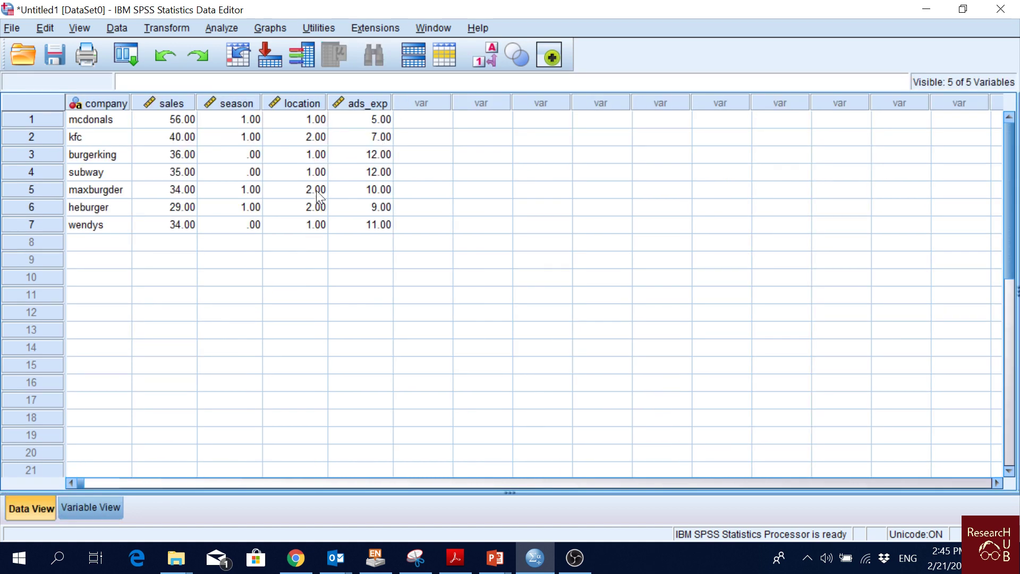
left_click(71, 508)
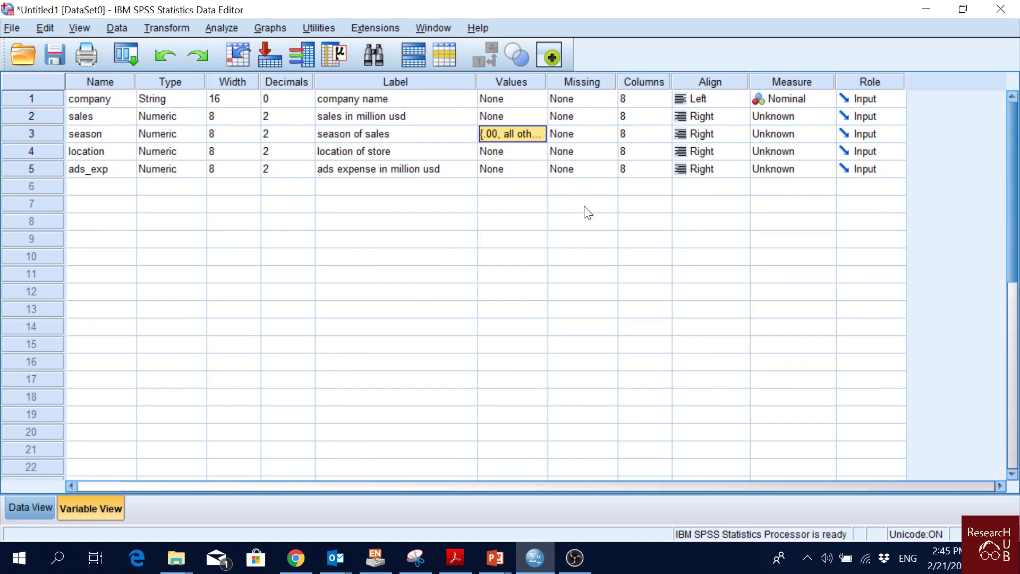
left_click(516, 154)
left_click(540, 148)
type("1")
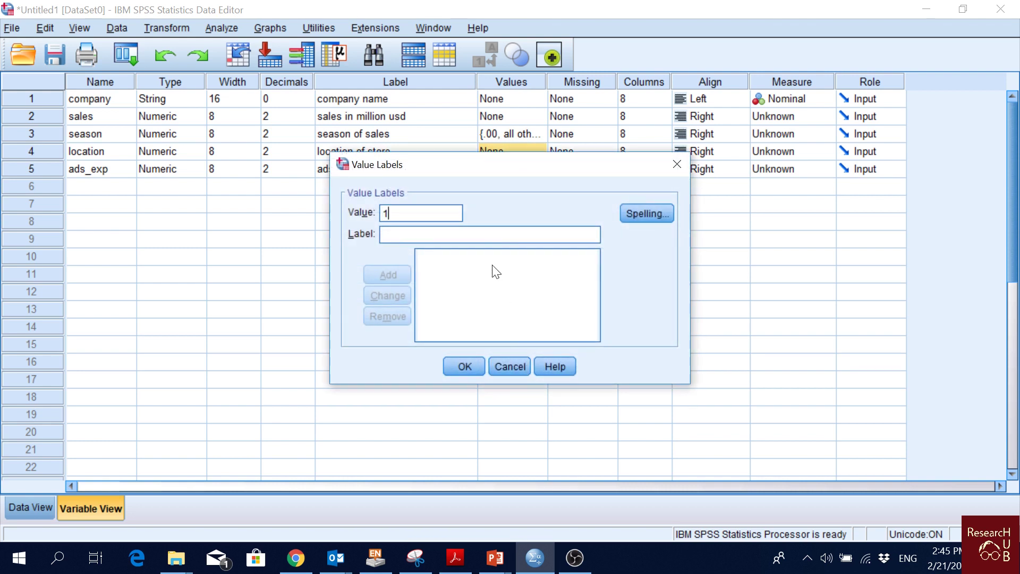
key("Tab")
type("rural")
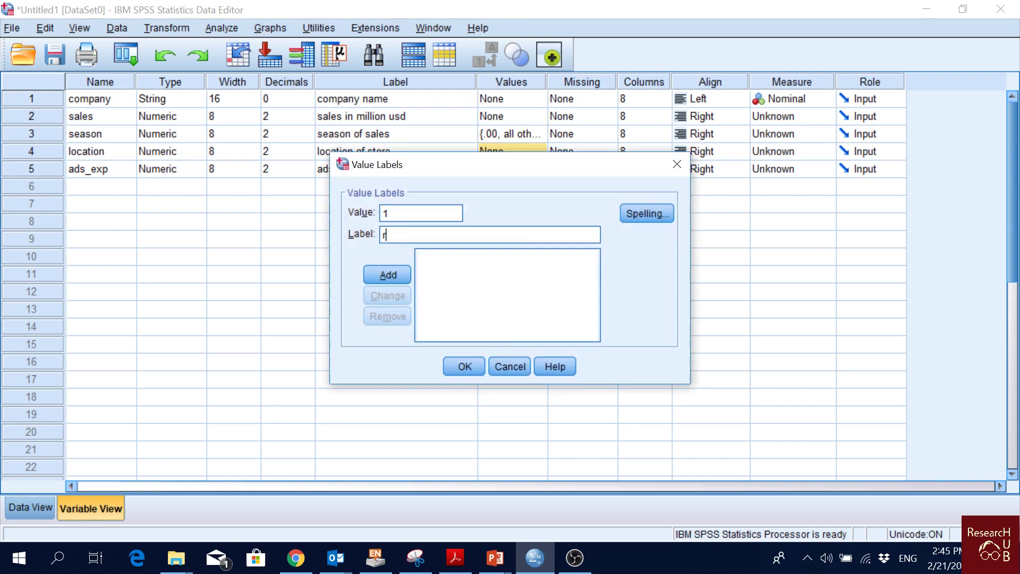
left_click(404, 273)
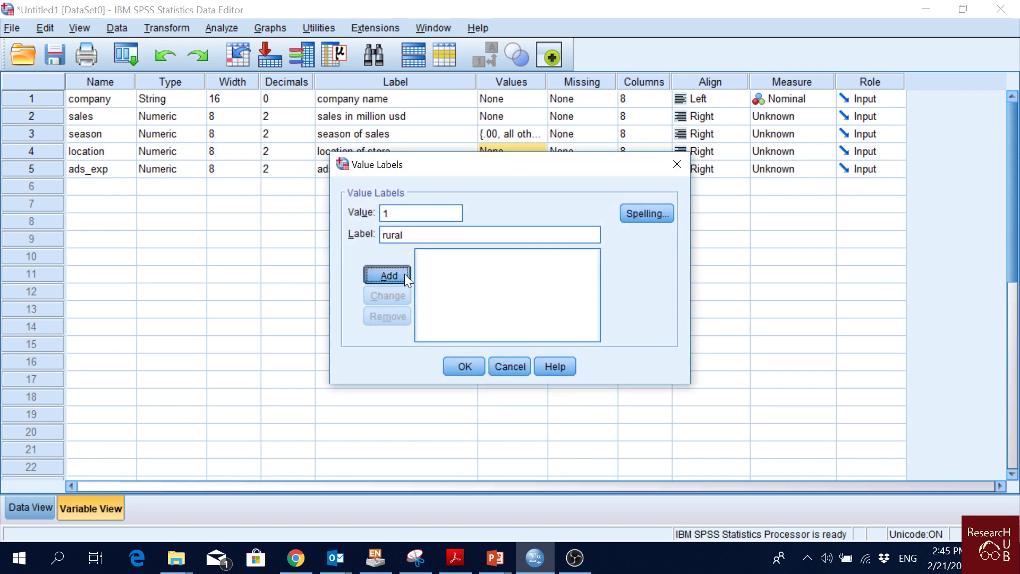
Define location value 2 as "urban" and apply the value labels
type("2")
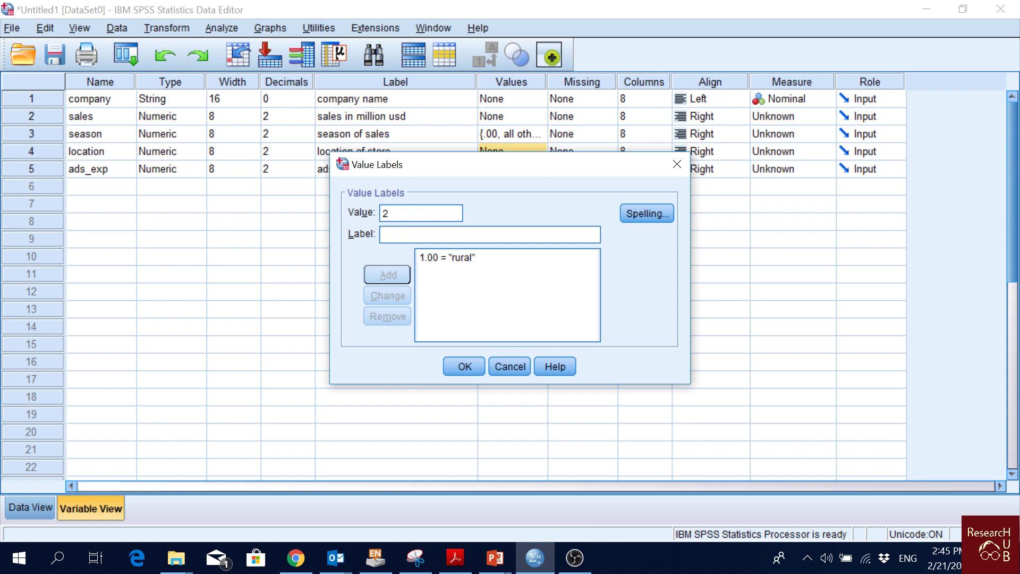
key("Tab")
type("city")
key("BackSpace")
key("BackSpace")
key("BackSpace")
key("BackSpace")
type("urban")
left_click(394, 274)
left_click(463, 367)
left_click(502, 222)
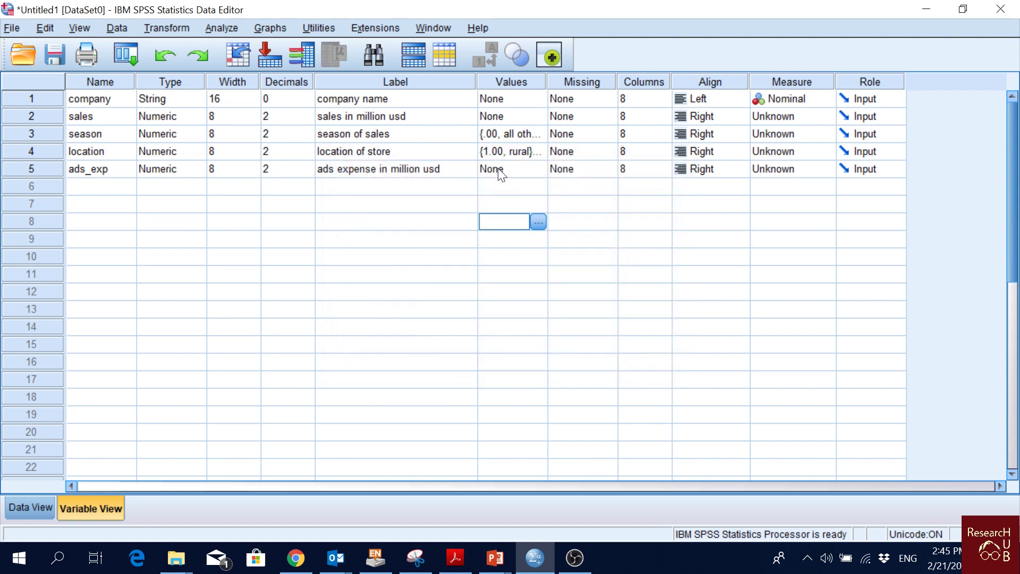
left_click(509, 170)
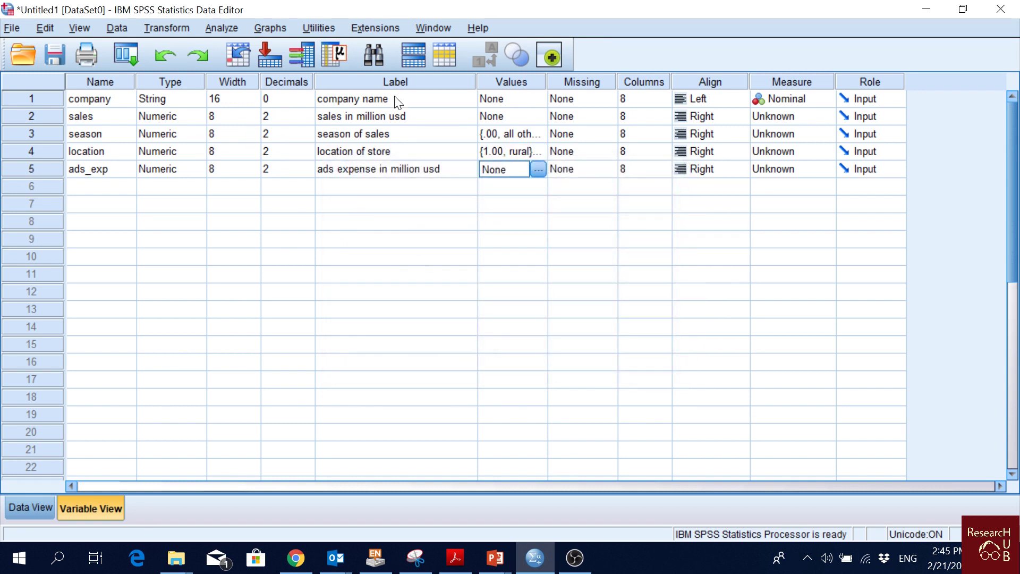
left_click(392, 117)
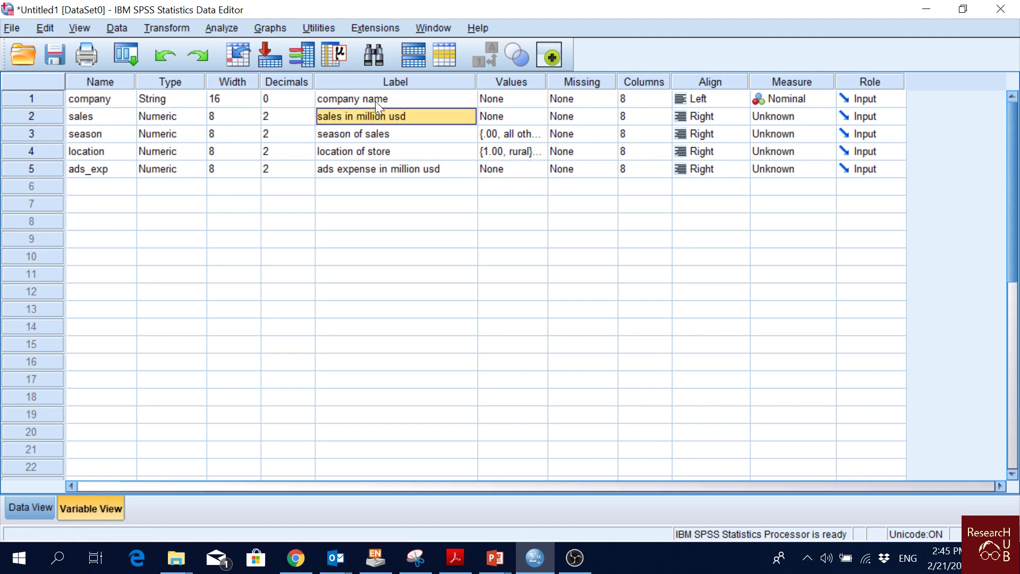
left_click(374, 100)
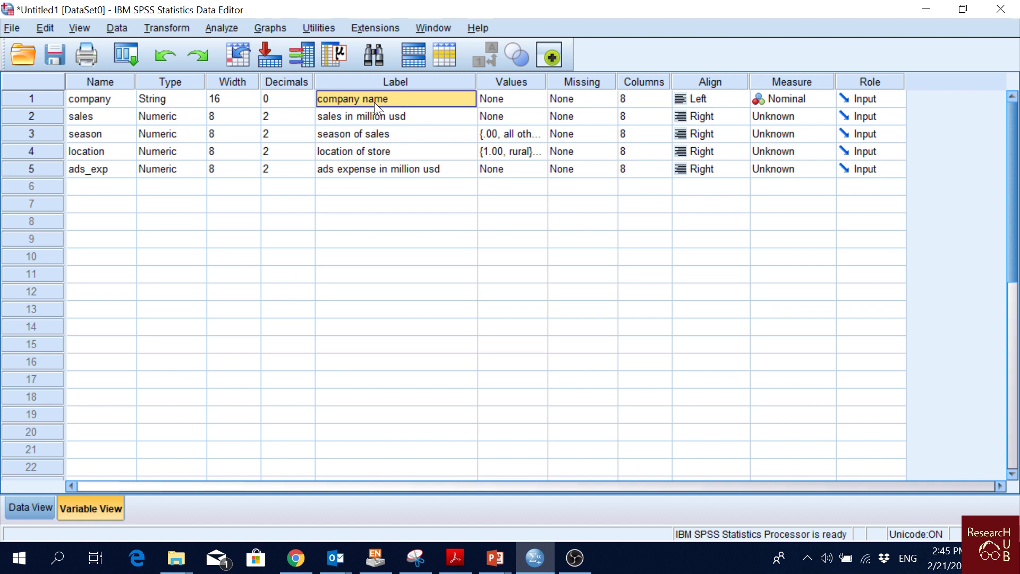
Replace the season value of the maxburgder case in the data with the missing-value code -9999
left_click(602, 81)
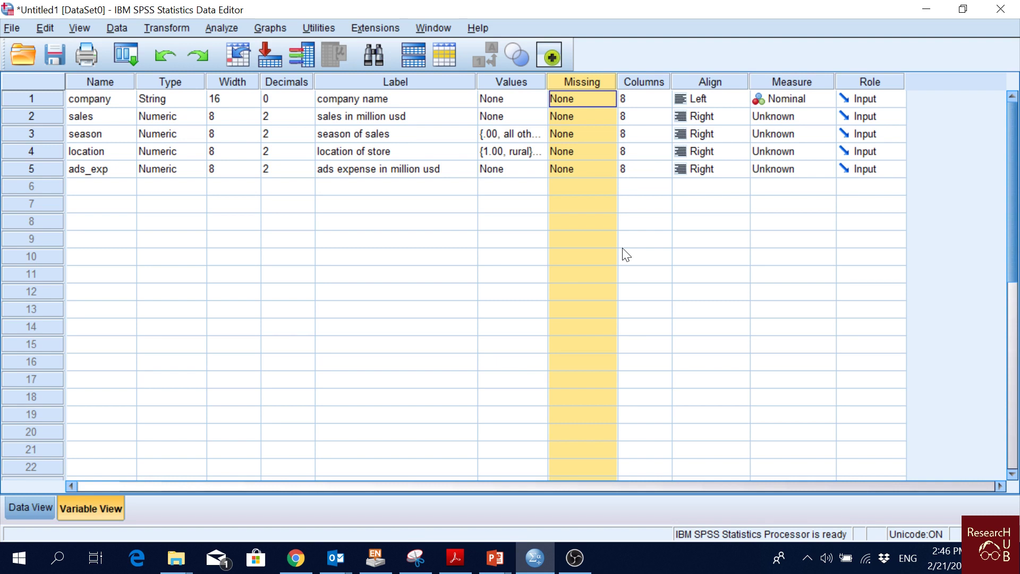
left_click(22, 506)
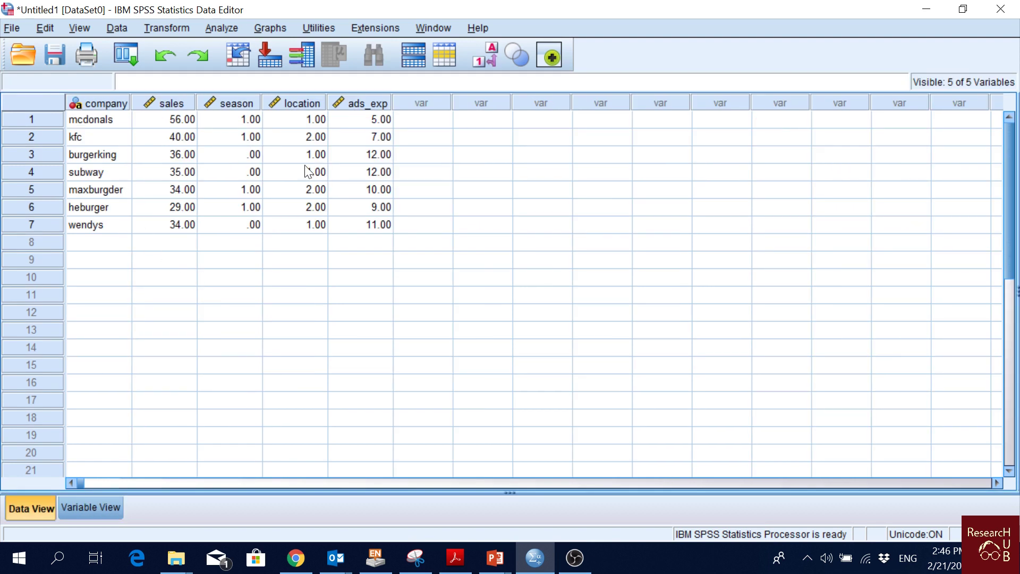
left_click(242, 192)
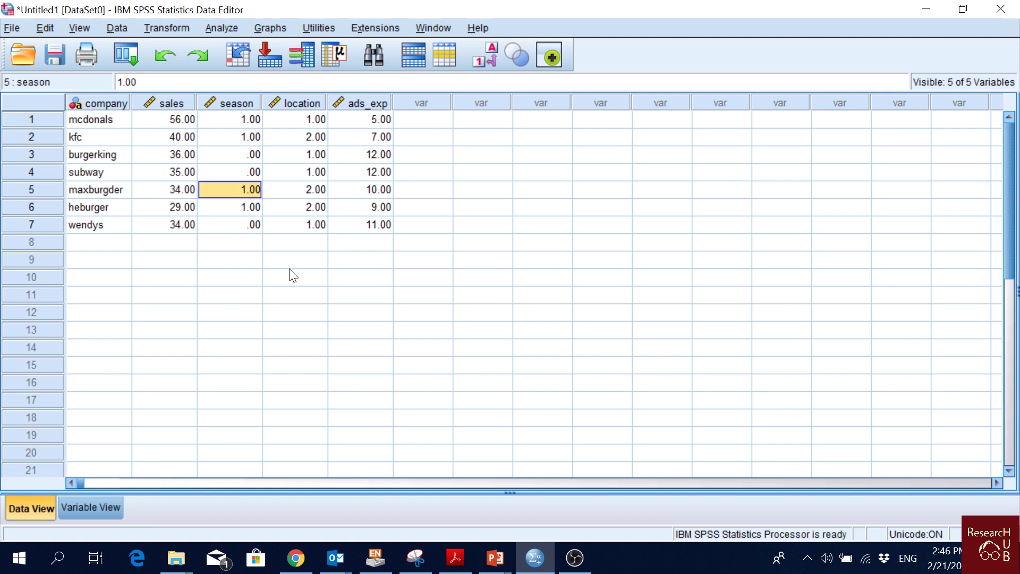
key("Delete")
key("Down")
key("Up")
type("-")
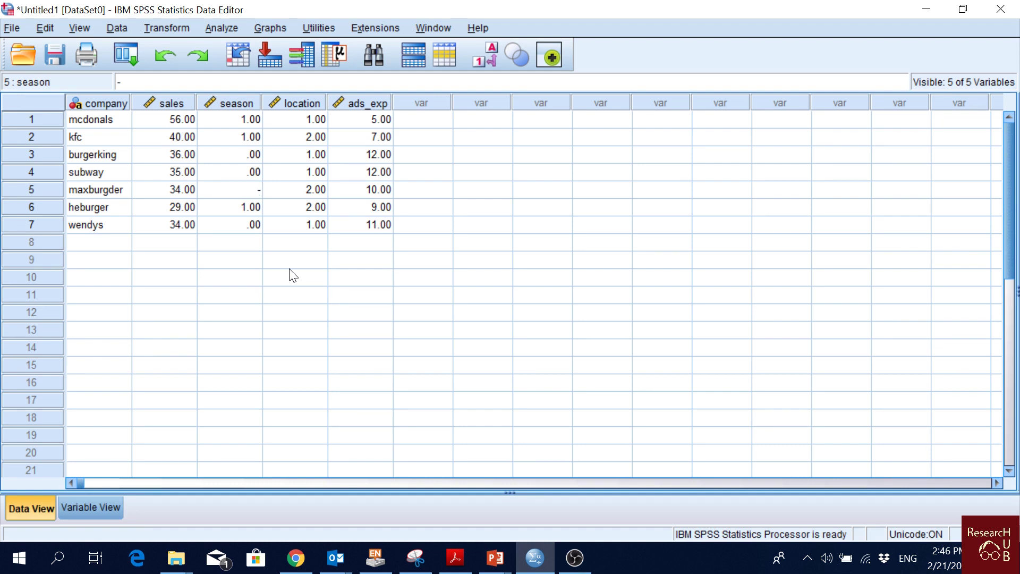
type("9999")
left_click(276, 300)
Define -9999 as a discrete missing value for the season variable
left_click(96, 190)
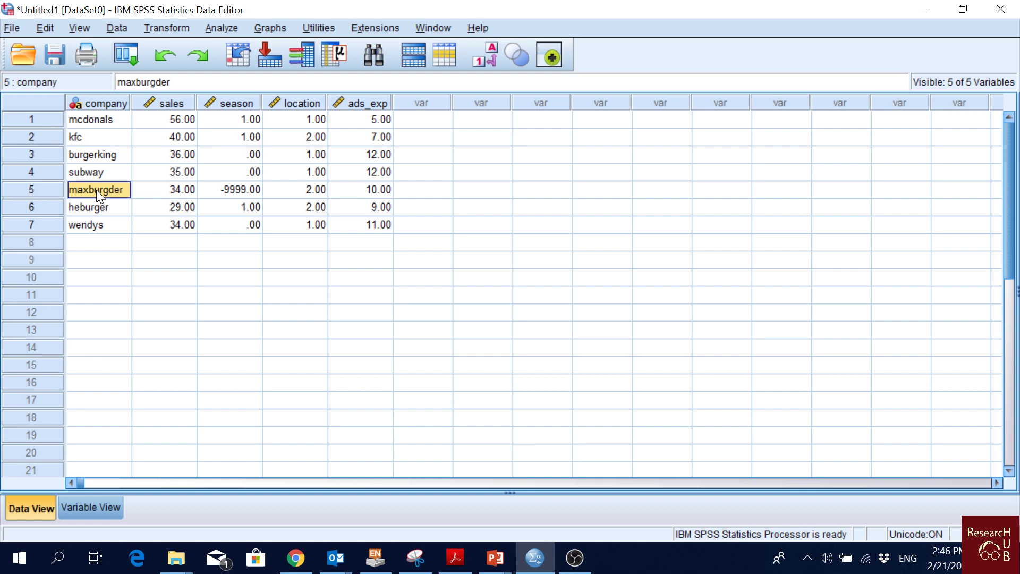
left_click(234, 101)
left_click(87, 501)
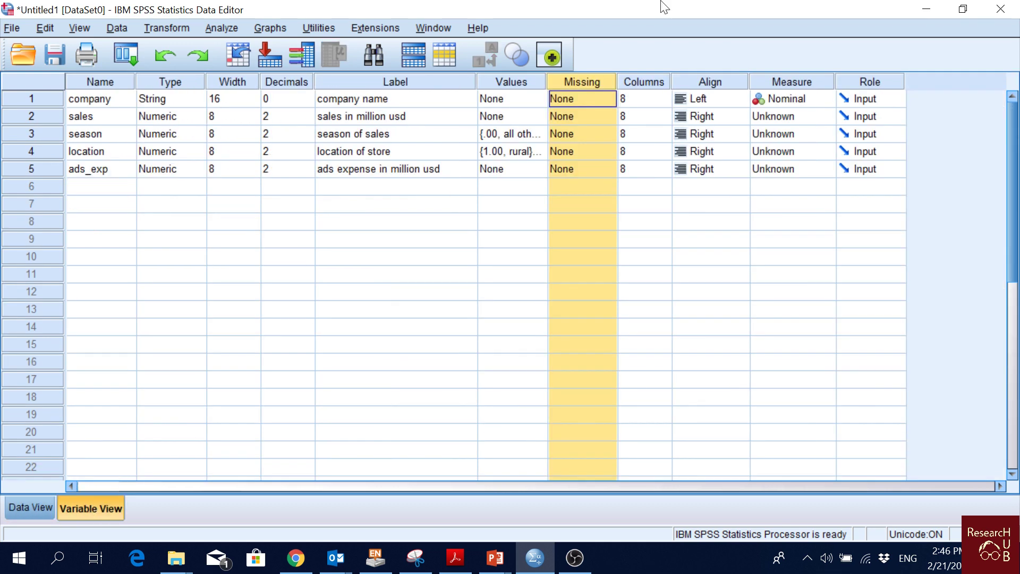
left_click(603, 133)
left_click(602, 133)
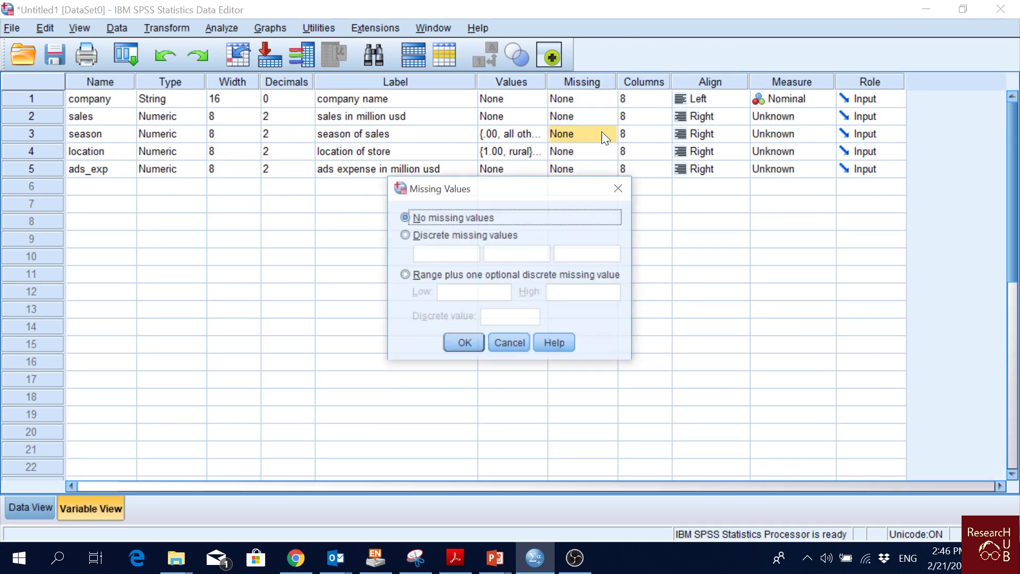
left_click(460, 235)
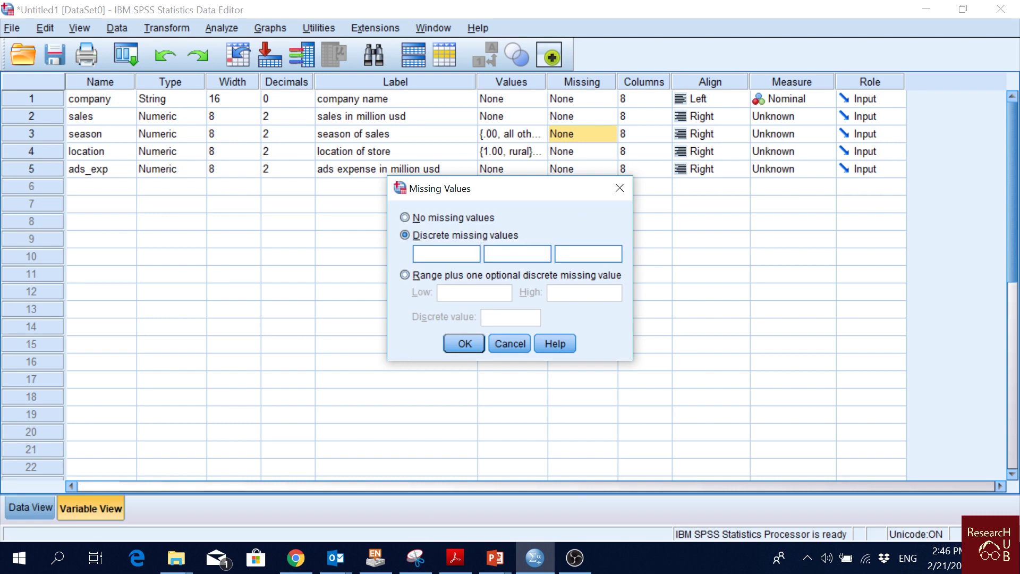
type("-9999")
left_click(464, 344)
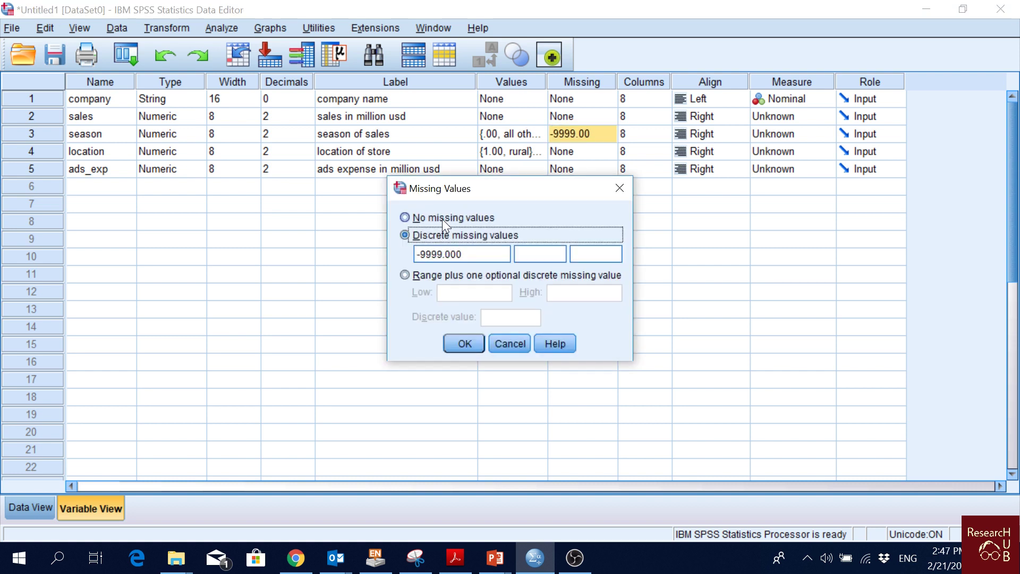
Look over the discrete and range missing-value options for season and set the variable to no missing values
left_click(442, 219)
left_click(441, 237)
left_click(540, 254)
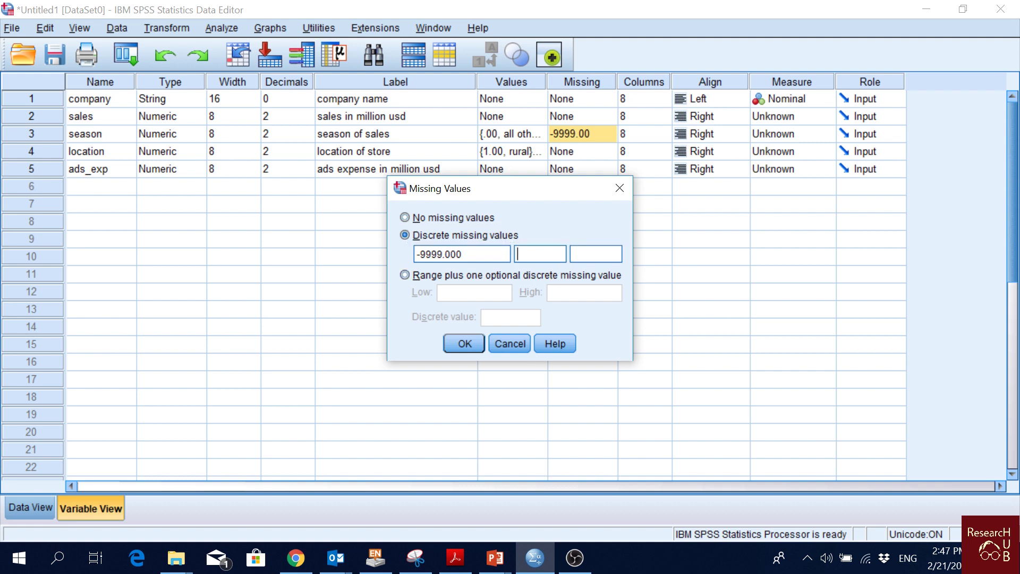
left_click(595, 254)
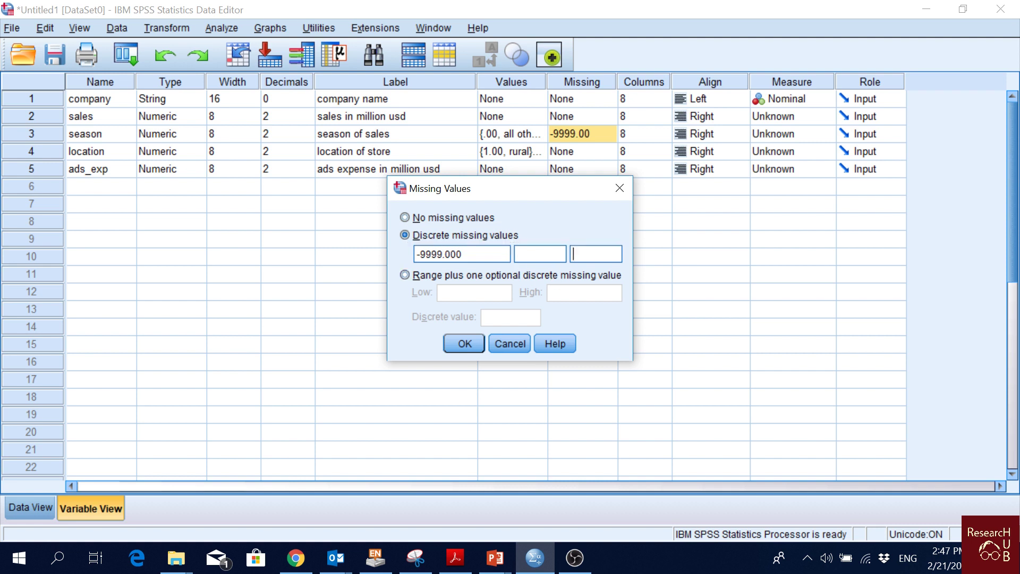
left_click(519, 260)
key("Tab")
left_click(407, 276)
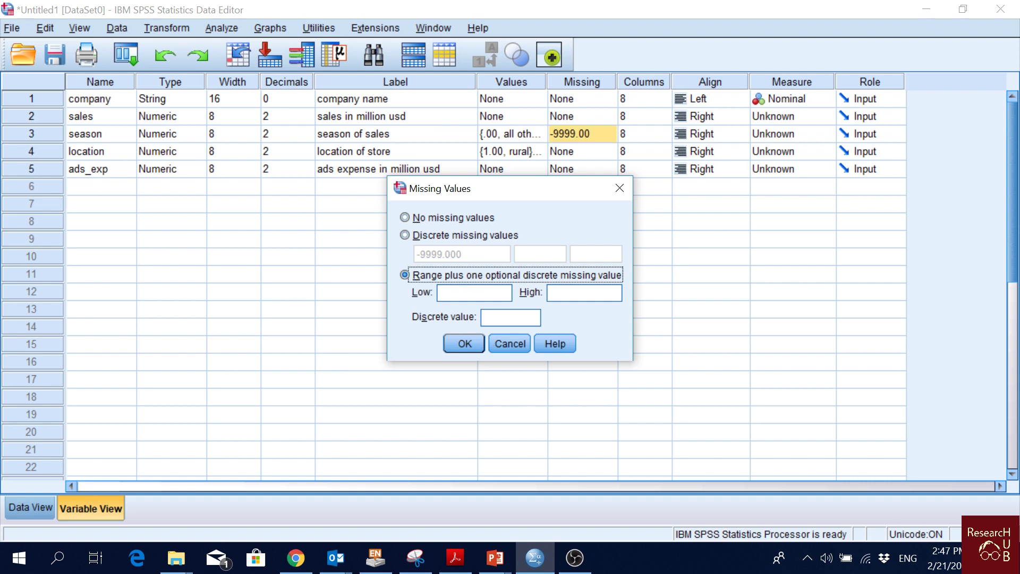
left_click(474, 292)
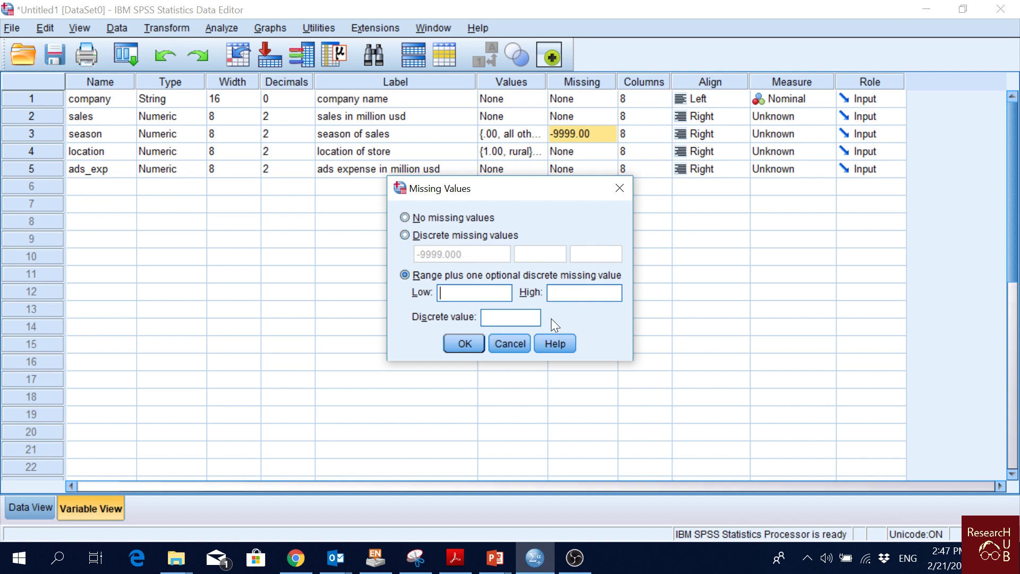
left_click(510, 317)
left_click(459, 224)
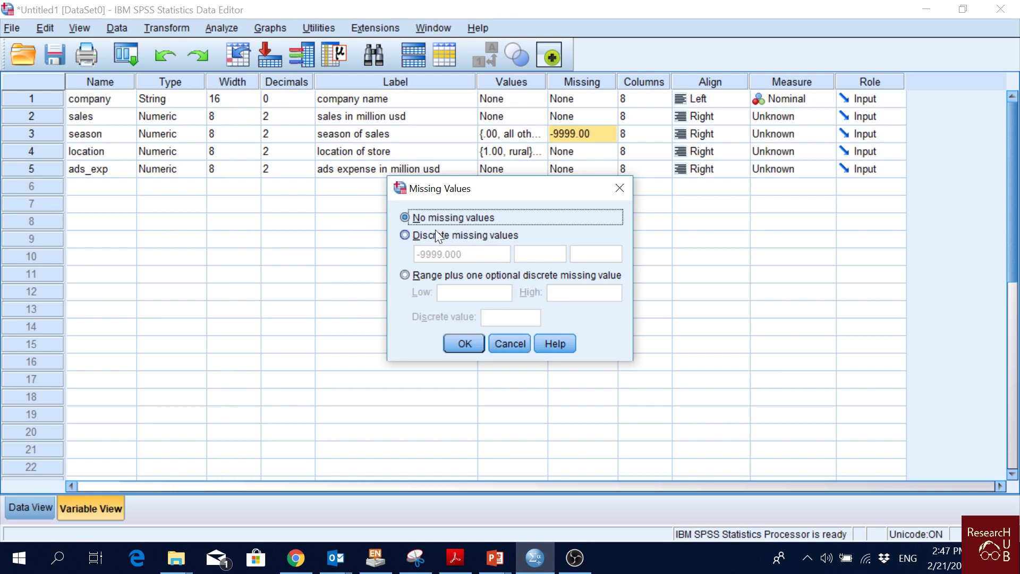
left_click(469, 346)
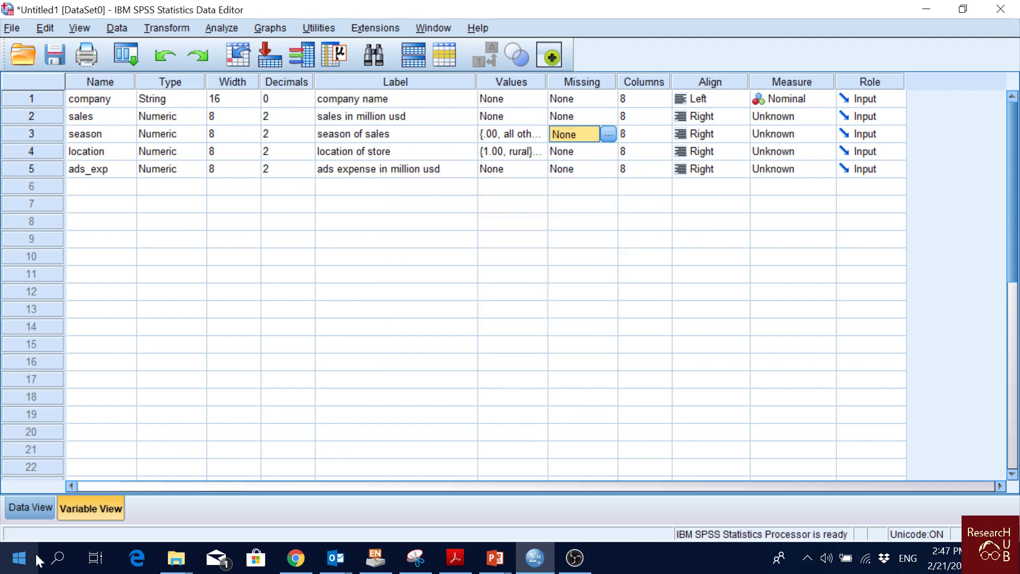
Replace the season value of the maxburgder case in the data with 1
left_click(37, 508)
left_click(249, 194)
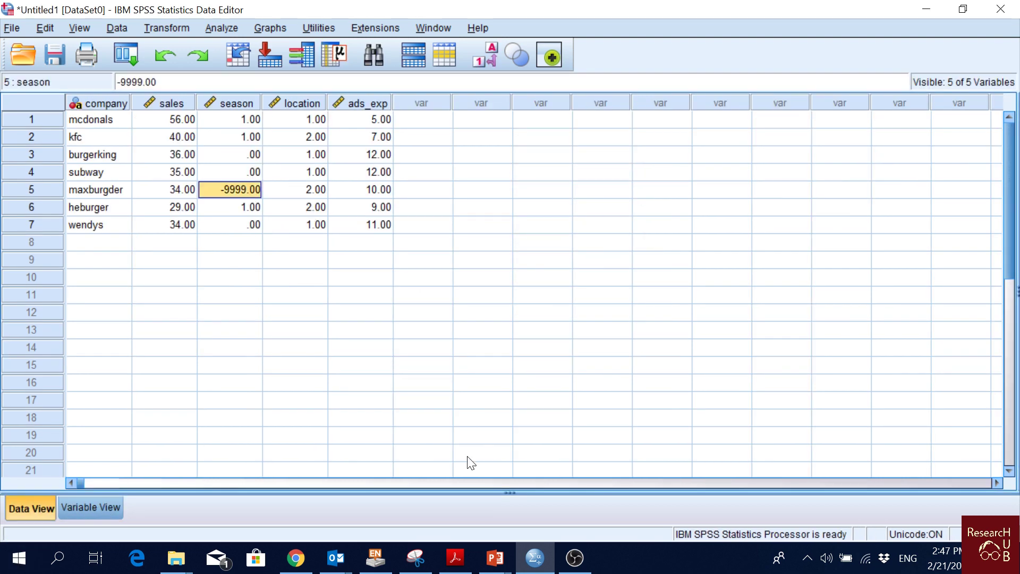
type("1")
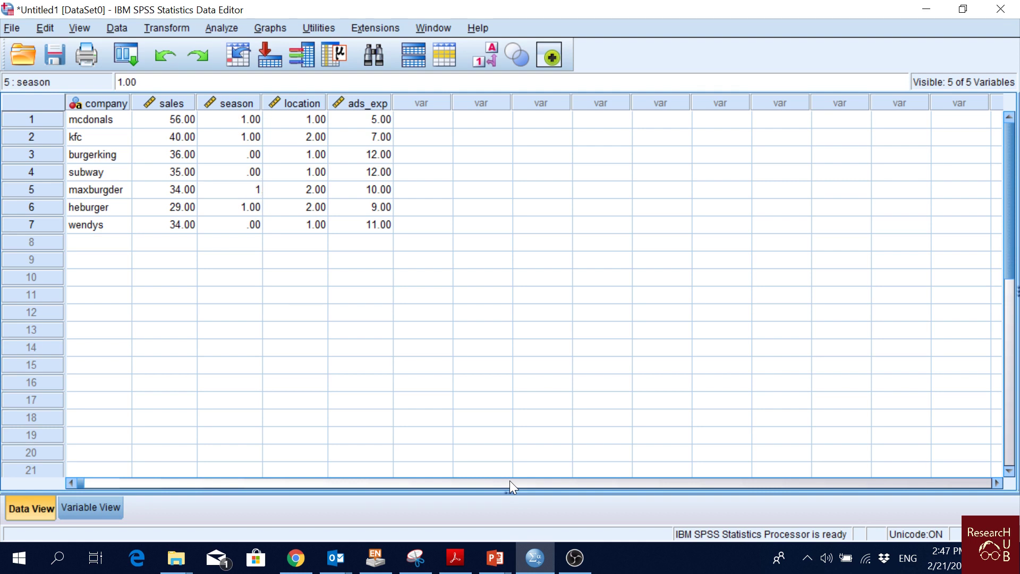
key("Tab")
key("Down")
key("Down")
key("Down")
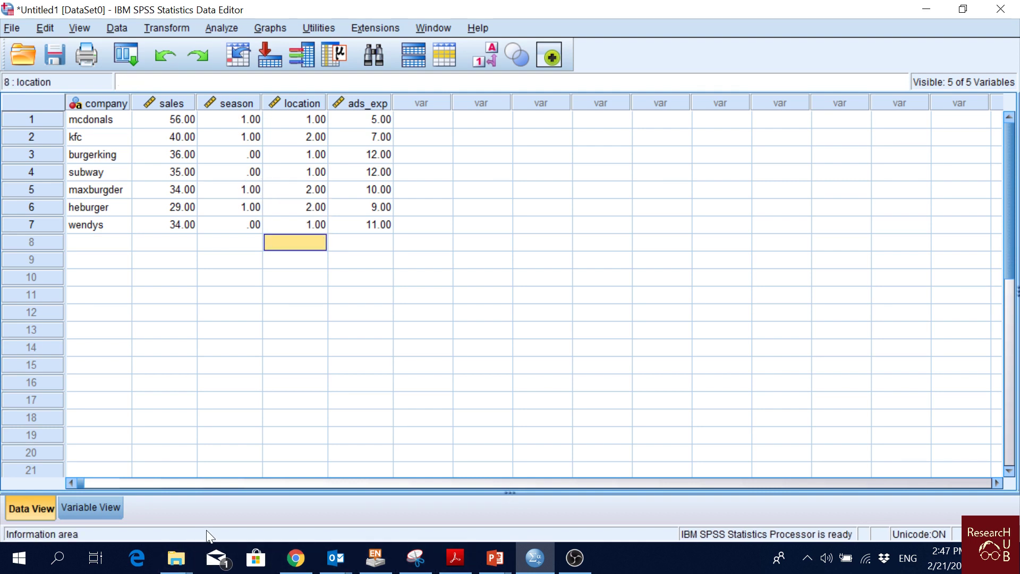
Examine the Columns property of the variables in Variable View, including the setting for company
left_click(115, 511)
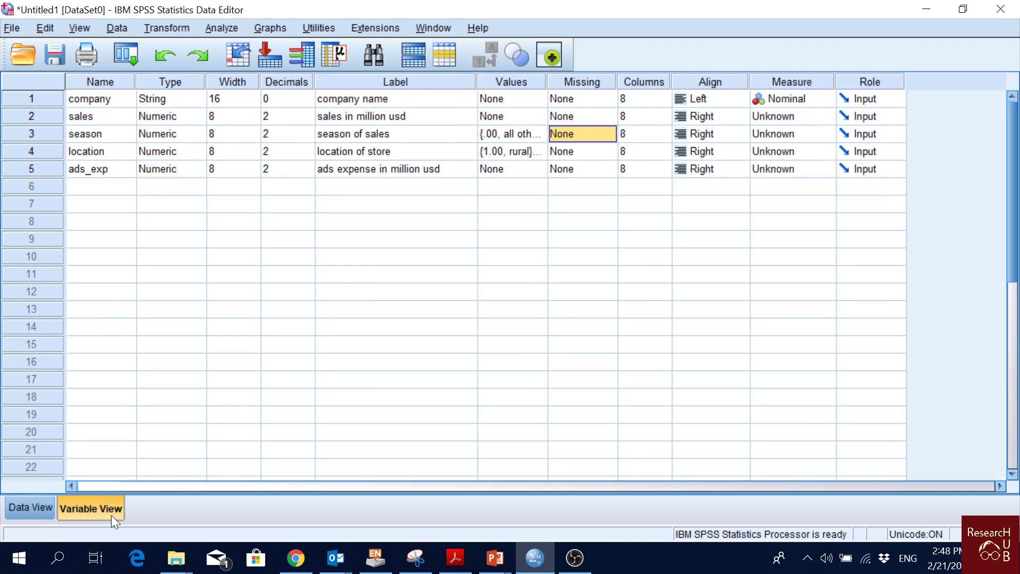
left_click(659, 84)
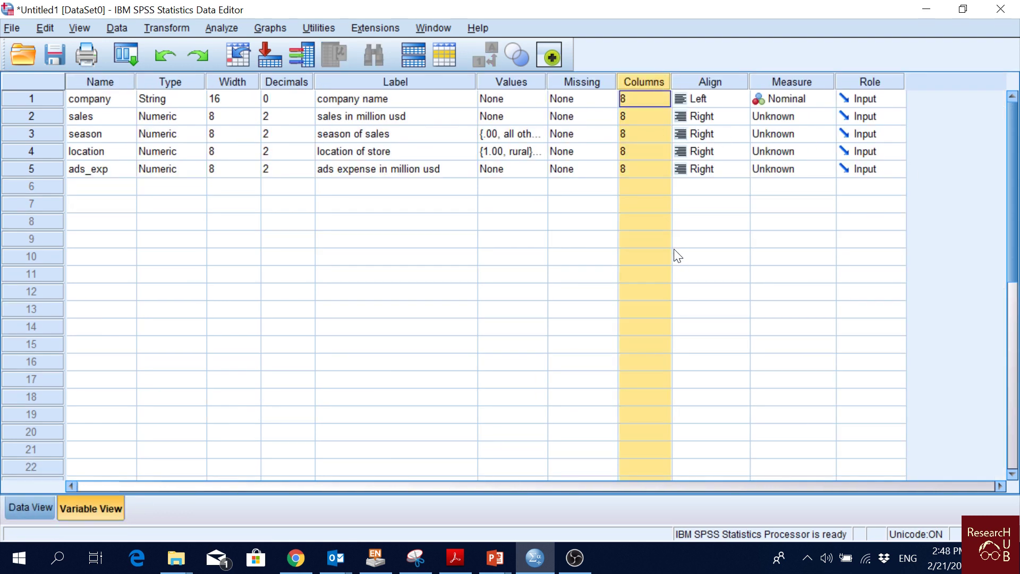
left_click(639, 103)
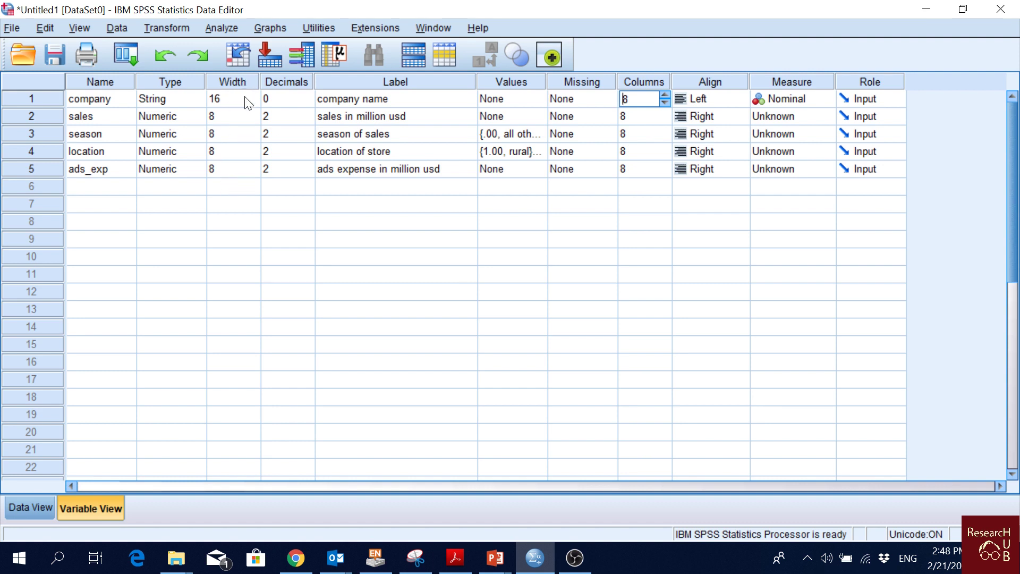
left_click(635, 80)
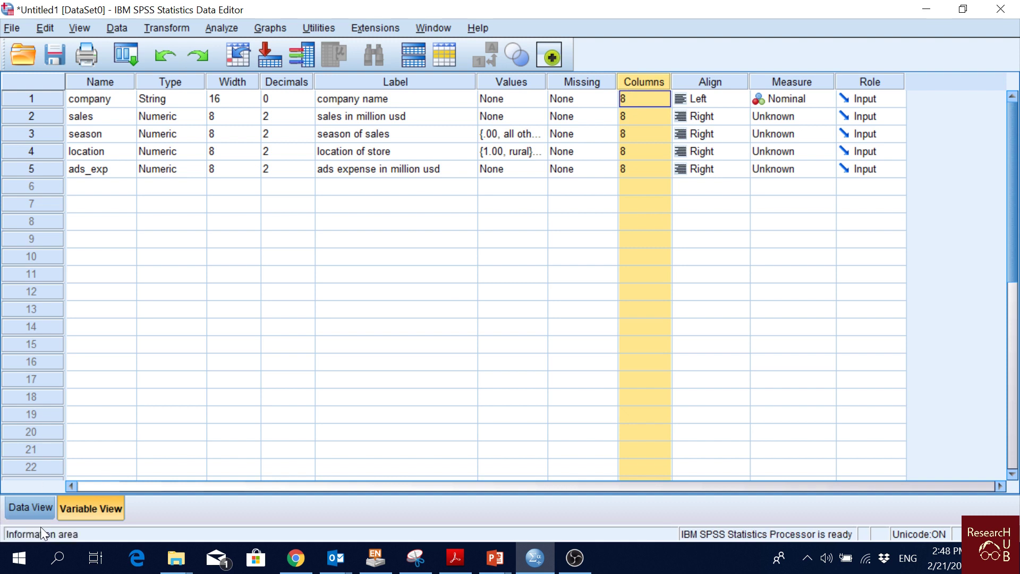
Widen the ads_exp column in the data to 20 characters and check its Columns setting in Variable View
left_click(28, 505)
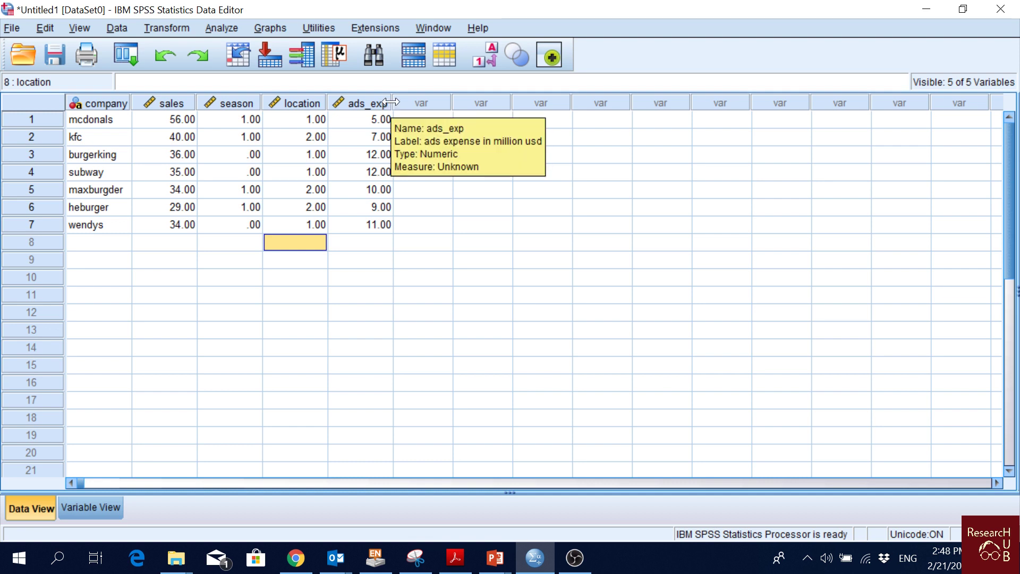
left_click_drag(393, 102, 477, 103)
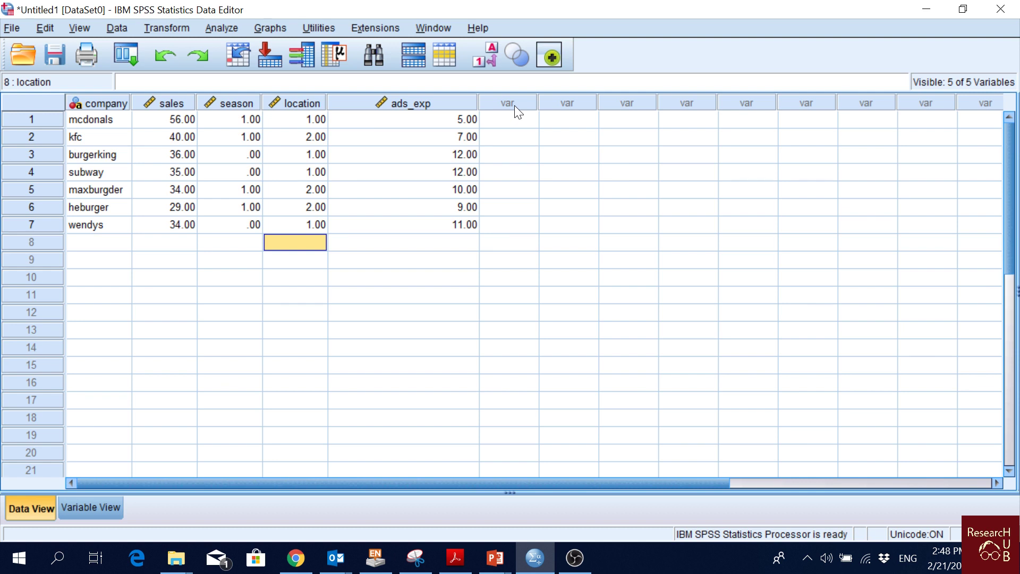
left_click(105, 506)
left_click(645, 170)
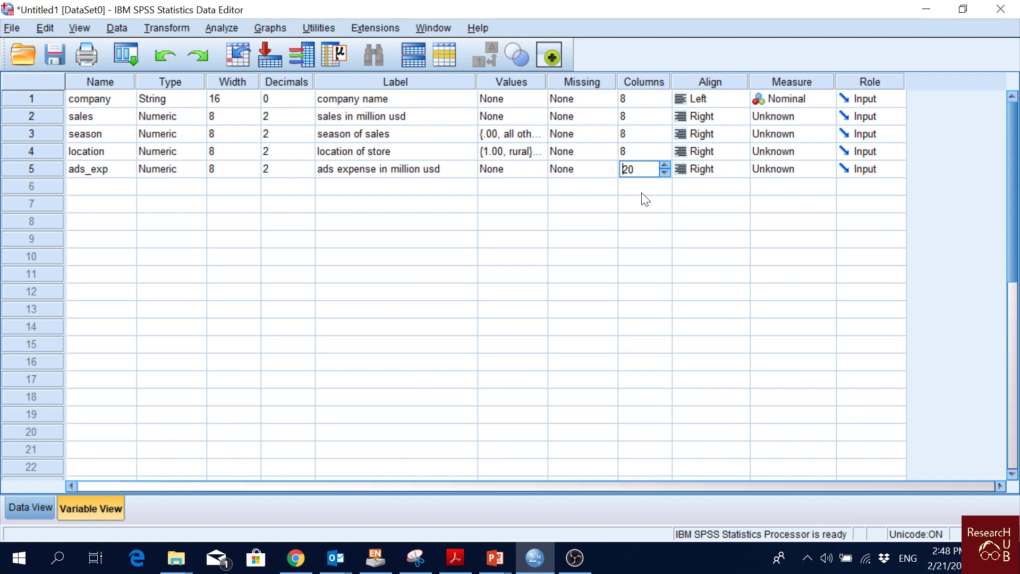
Narrow the ads_exp column in the data back to a width of 8 and return to the variable definitions
left_click(16, 514)
left_click_drag(478, 96, 394, 98)
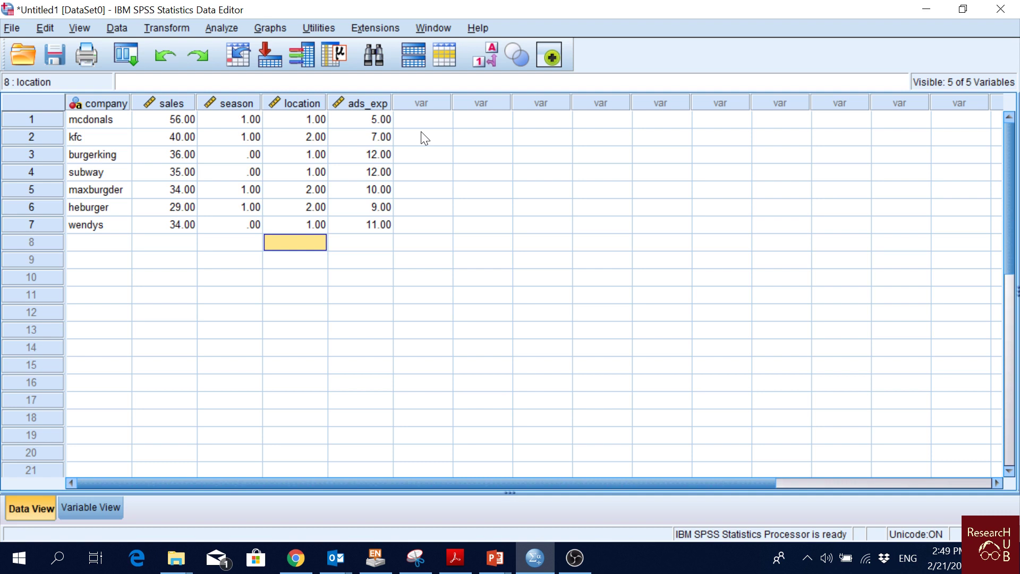
left_click(75, 508)
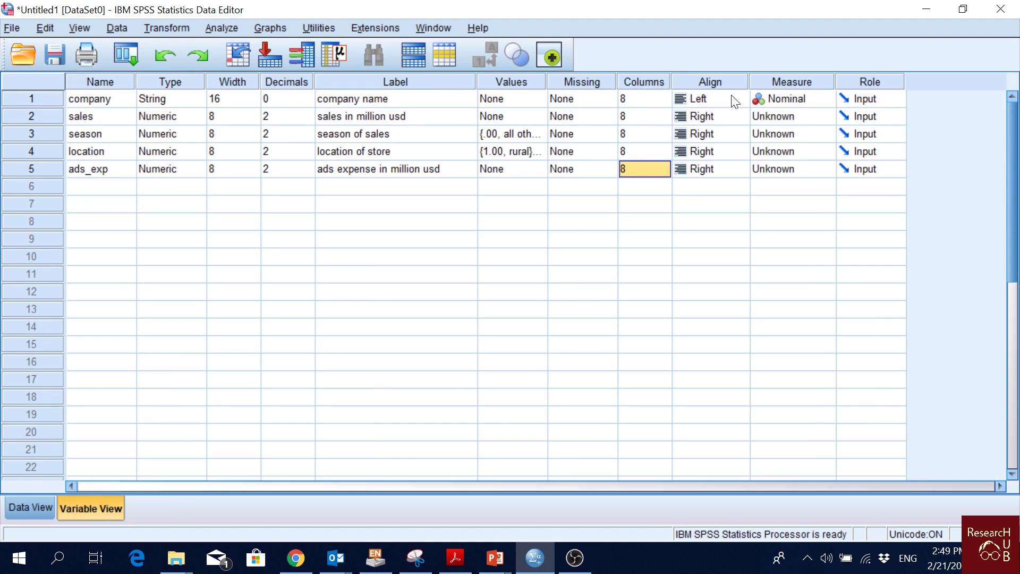
Examine the alignment options for company and sales and compare how both columns are aligned in the data
left_click(716, 81)
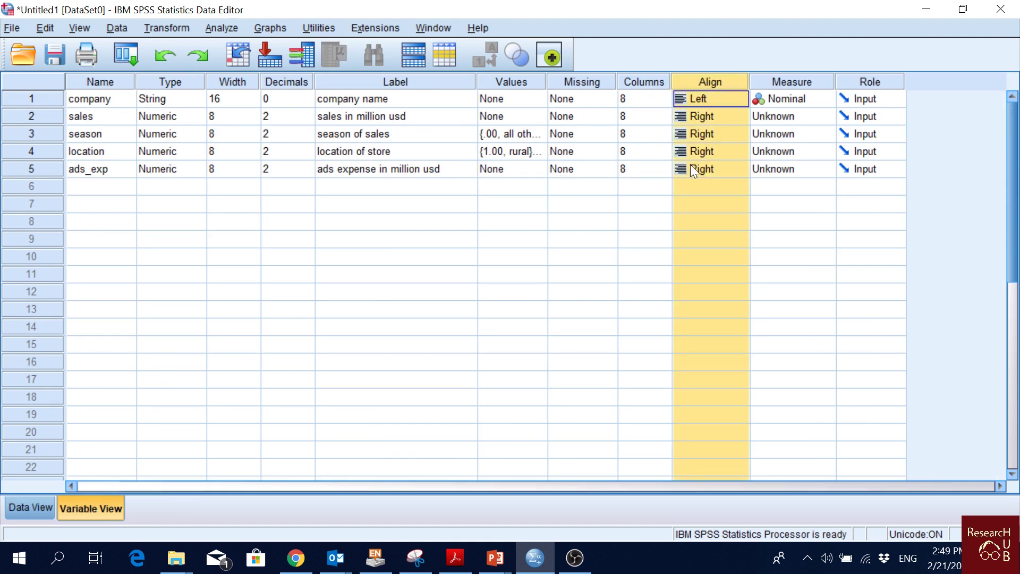
left_click(721, 97)
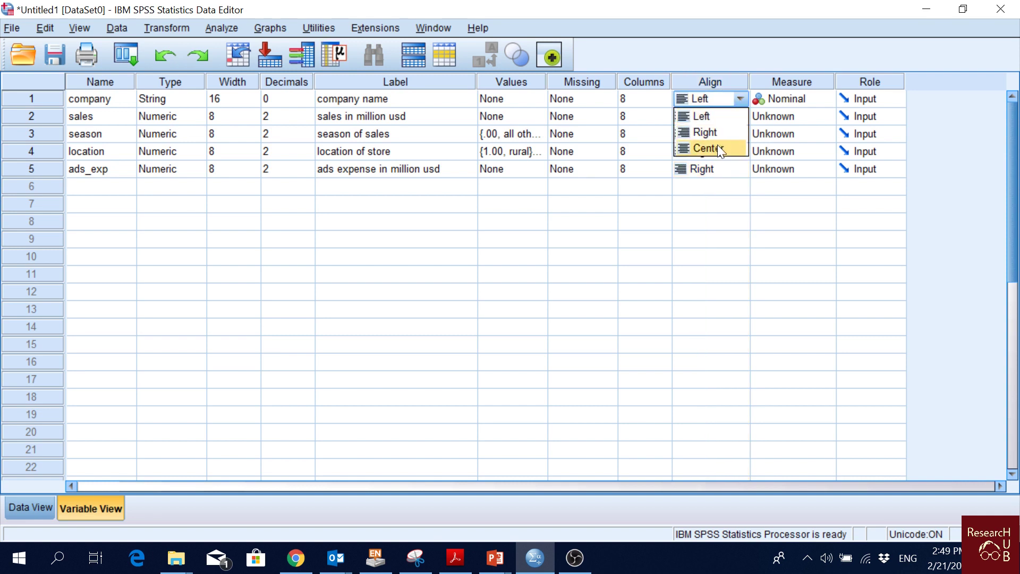
left_click(719, 78)
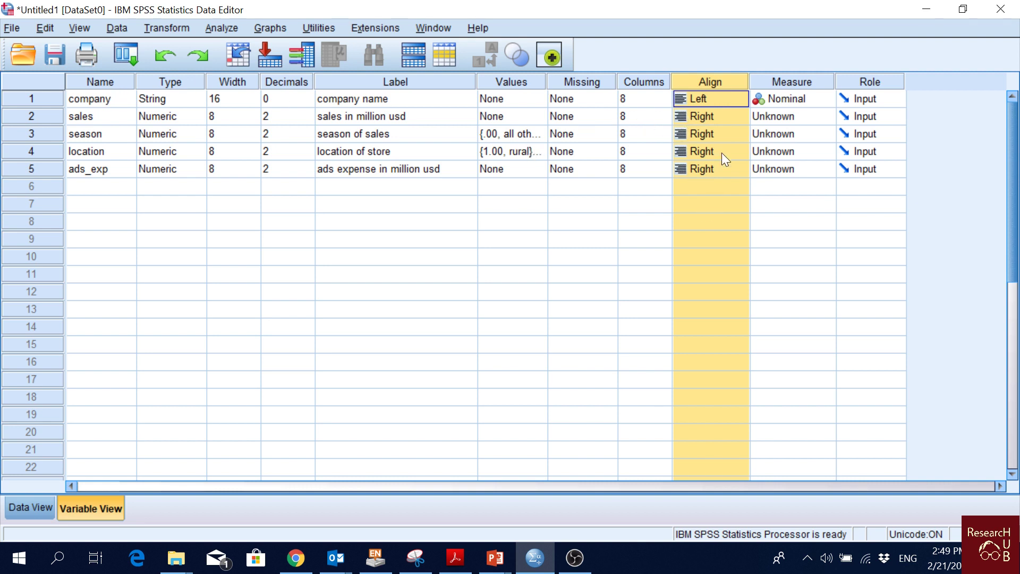
left_click(31, 507)
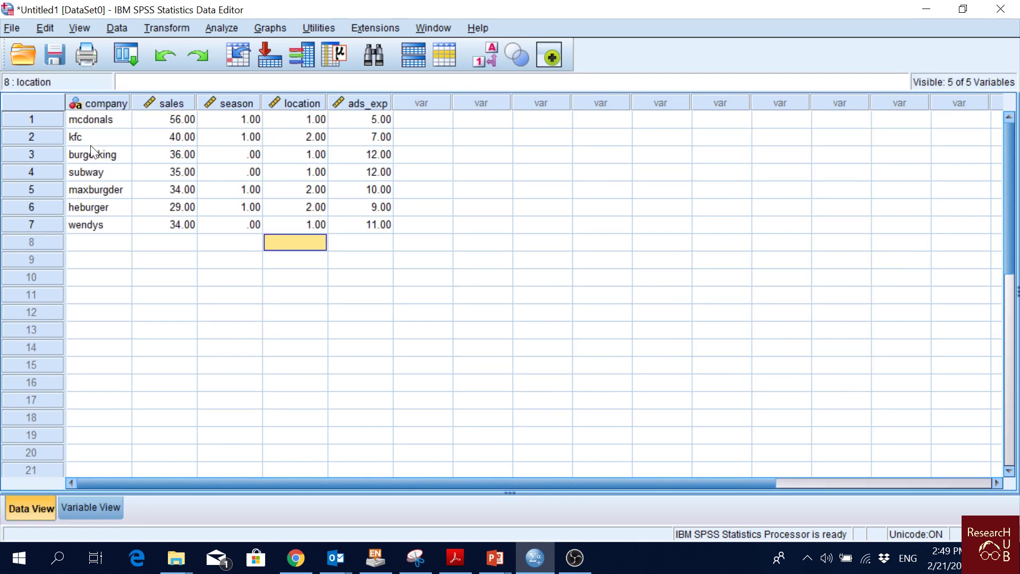
left_click(98, 103)
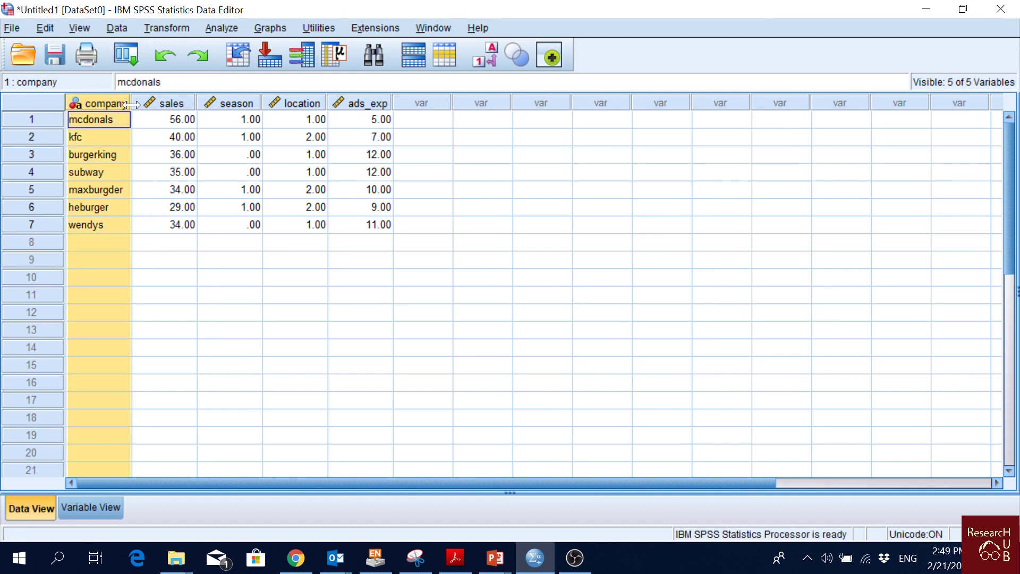
left_click(164, 103)
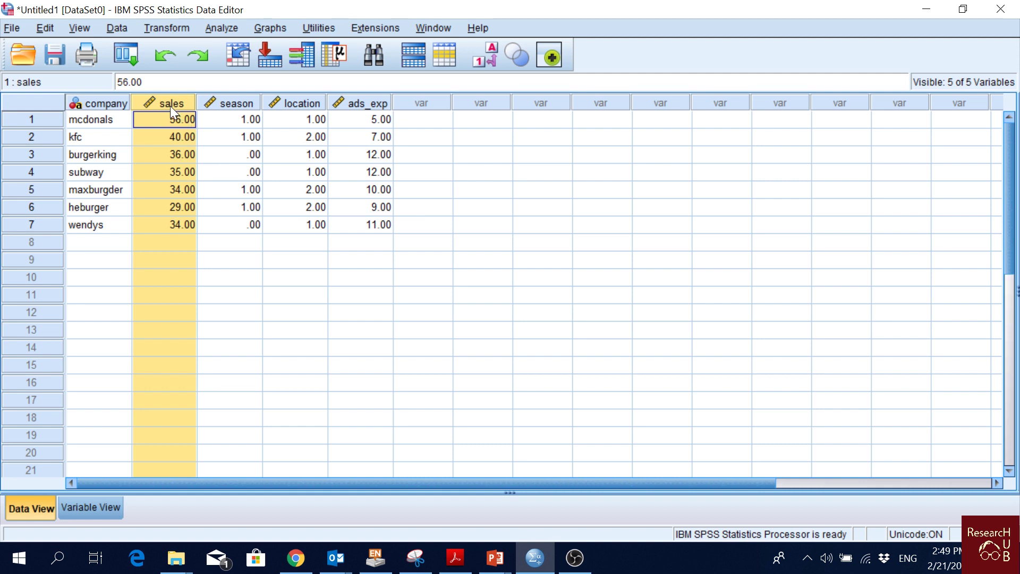
left_click(82, 508)
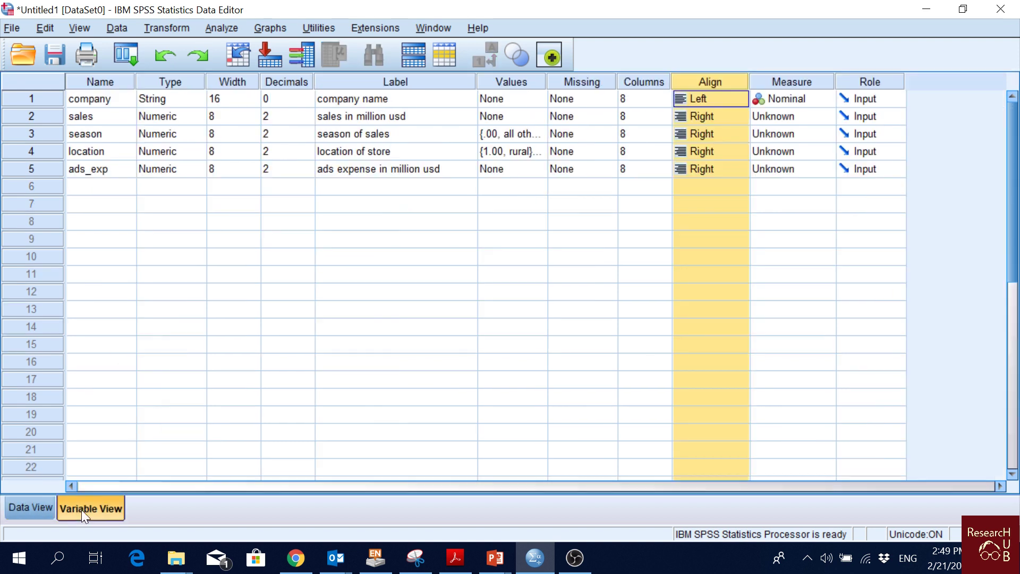
left_click(712, 117)
left_click(741, 115)
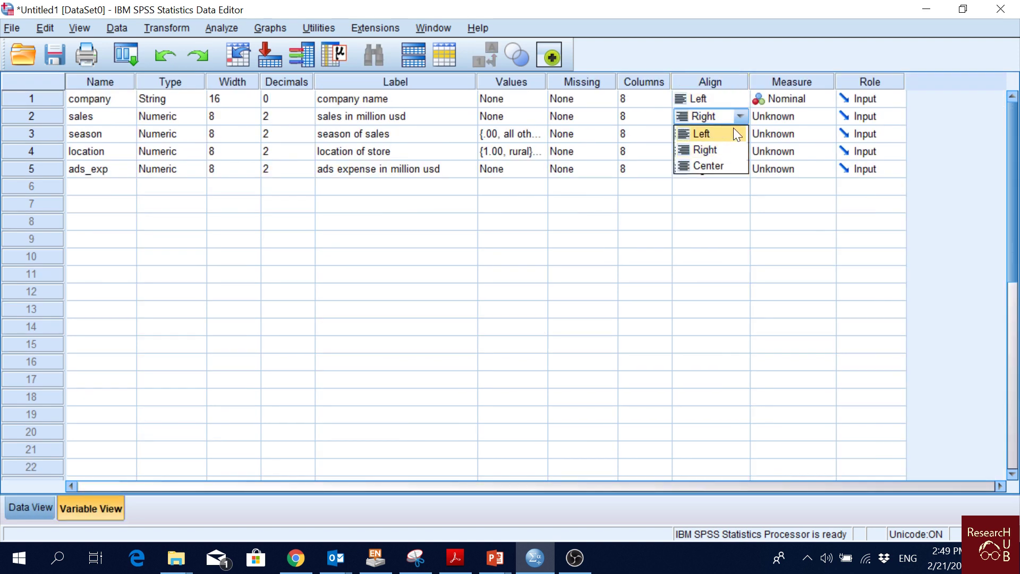
left_click(660, 359)
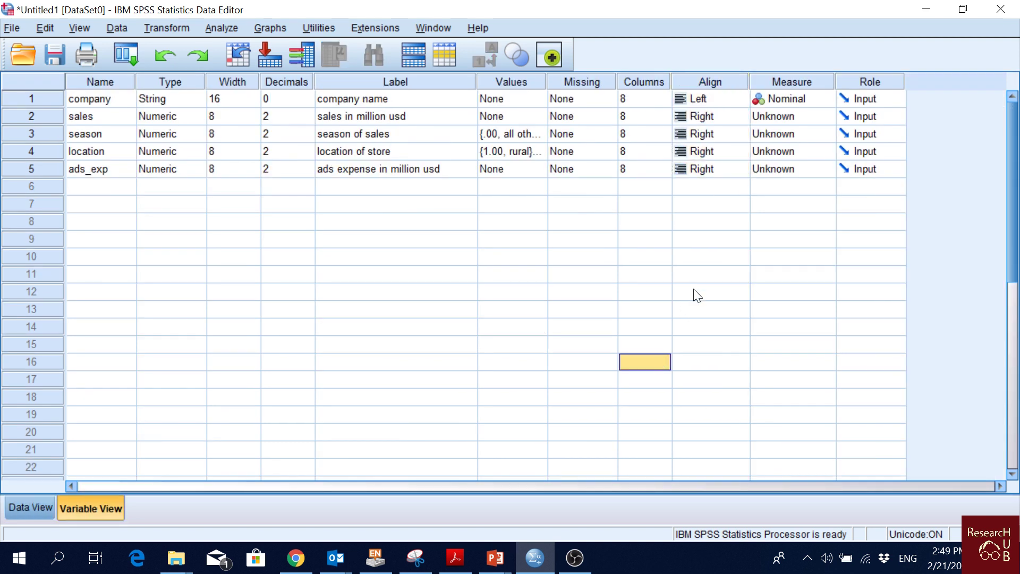
Set the measurement level of ads_exp to Scale and keep company as Nominal
left_click(785, 81)
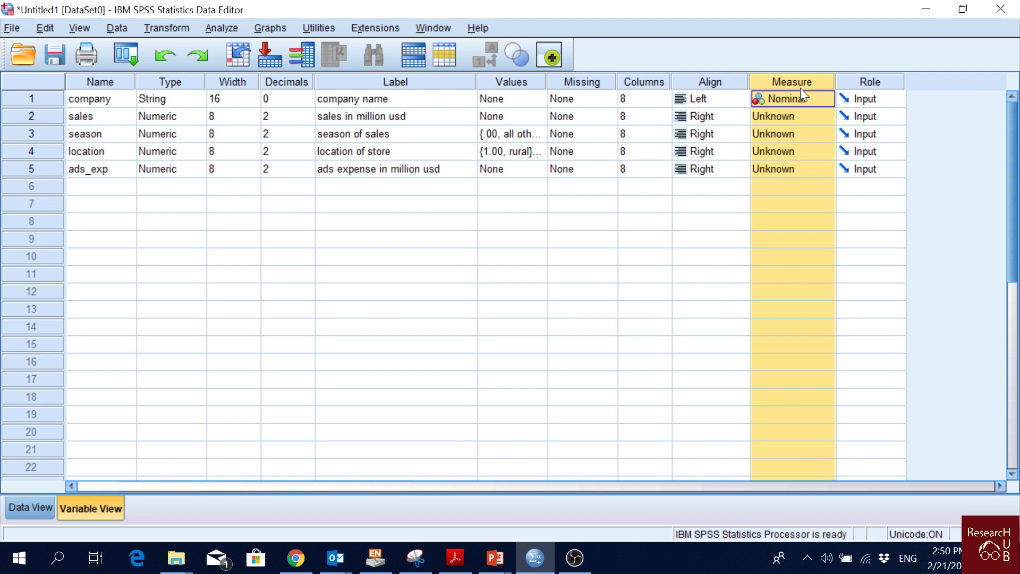
left_click(804, 101)
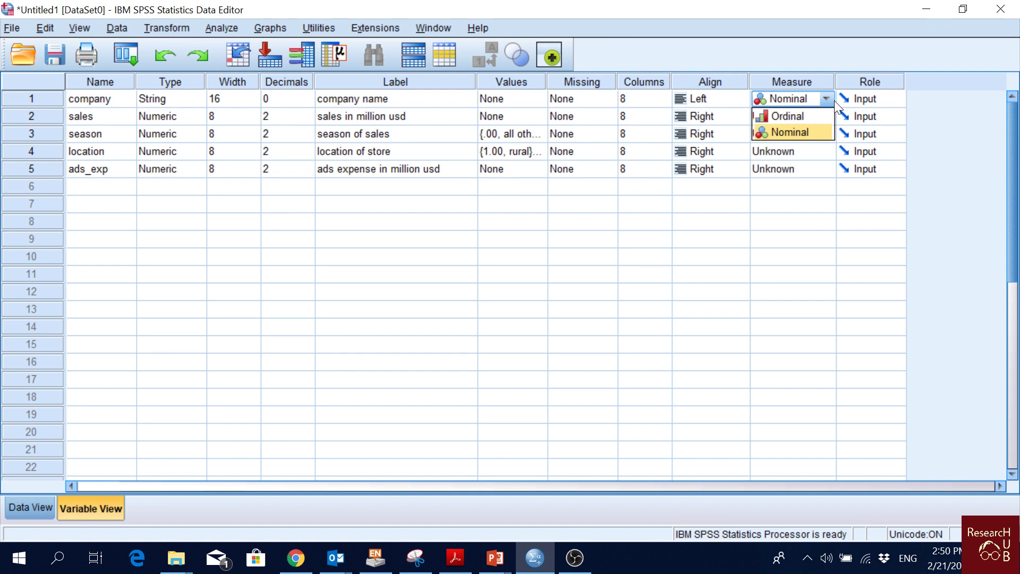
left_click(825, 170)
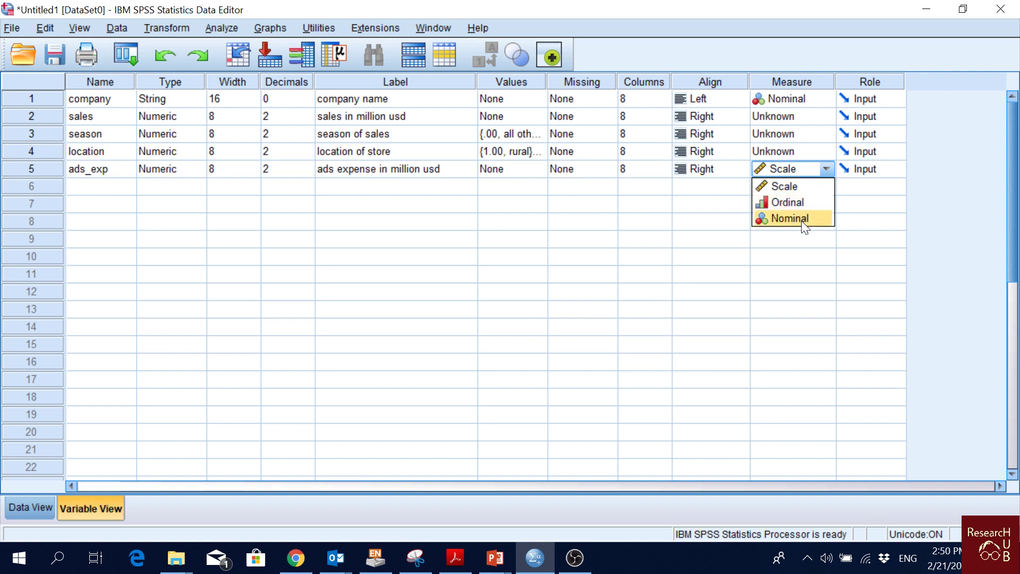
left_click(792, 100)
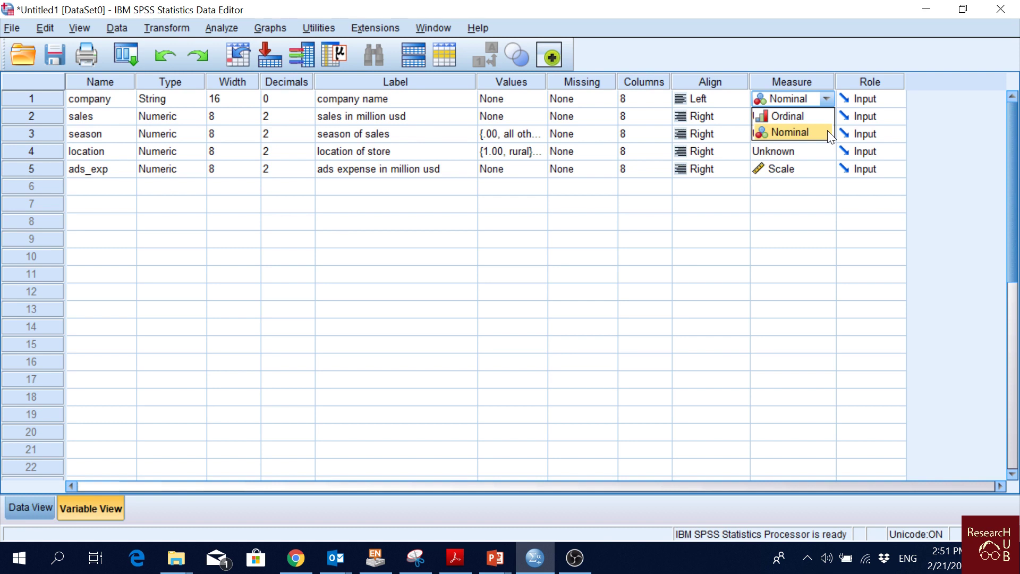
left_click(811, 133)
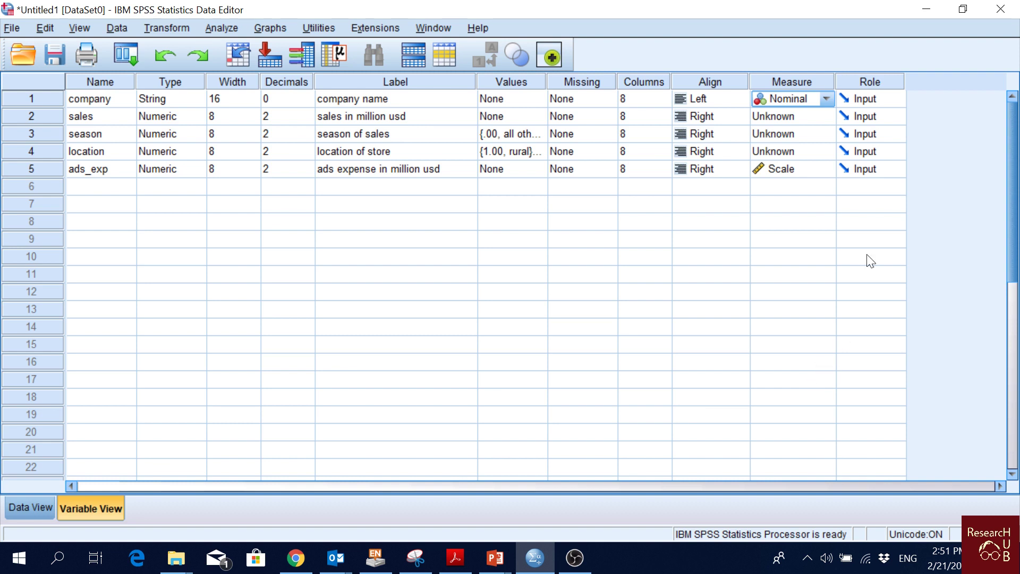
Set the measurement level of sales to Scale, checking the variables' measurement symbols in the data
left_click(824, 119)
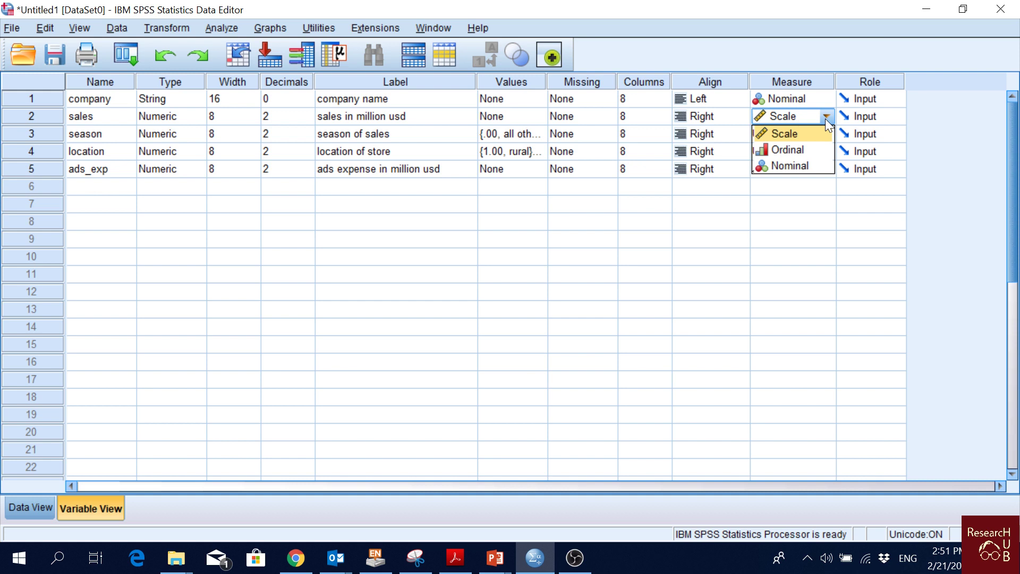
left_click(27, 508)
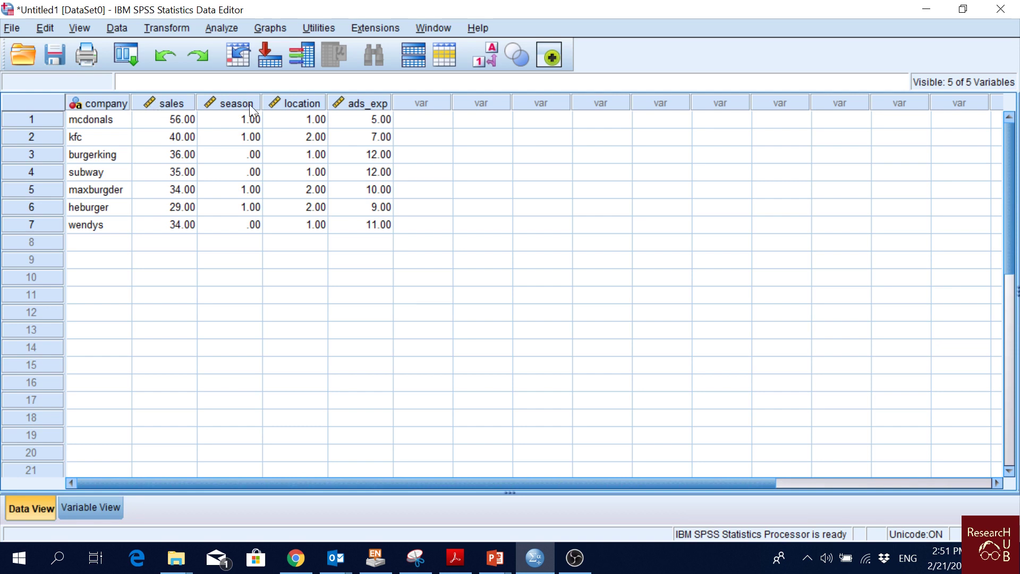
left_click(93, 507)
left_click(827, 117)
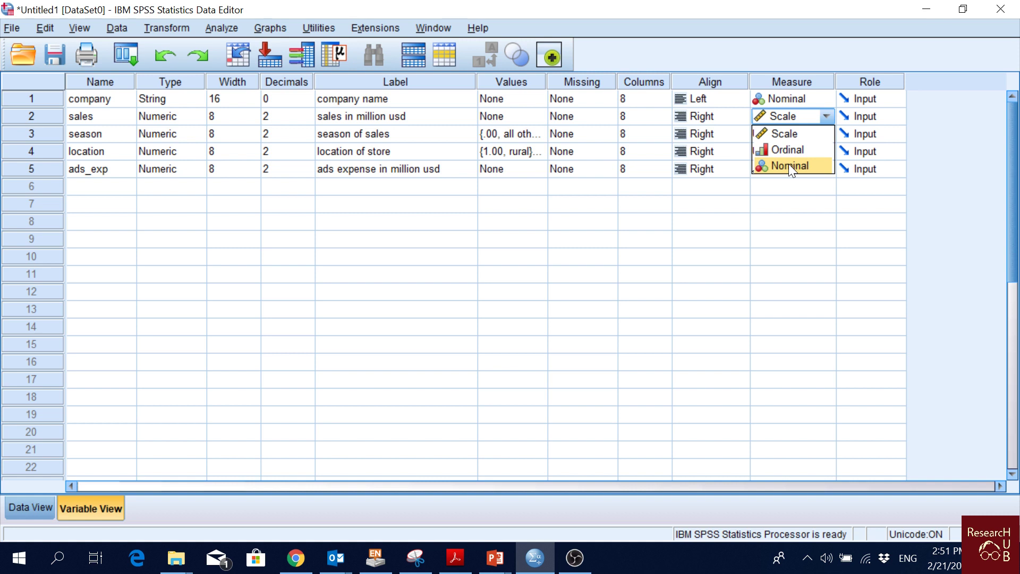
left_click(785, 134)
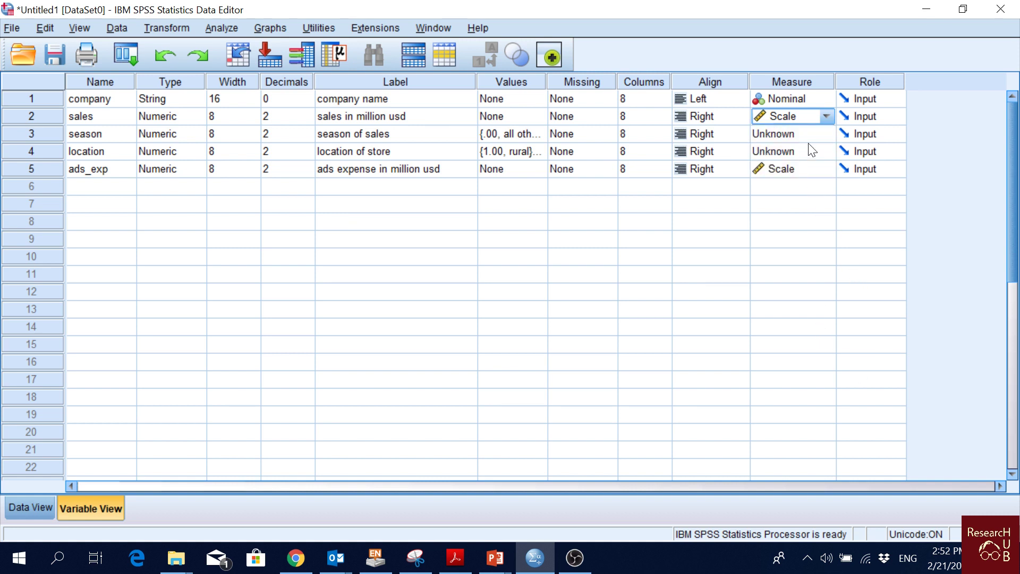
Set the measurement level of both season and location to Nominal
left_click(809, 139)
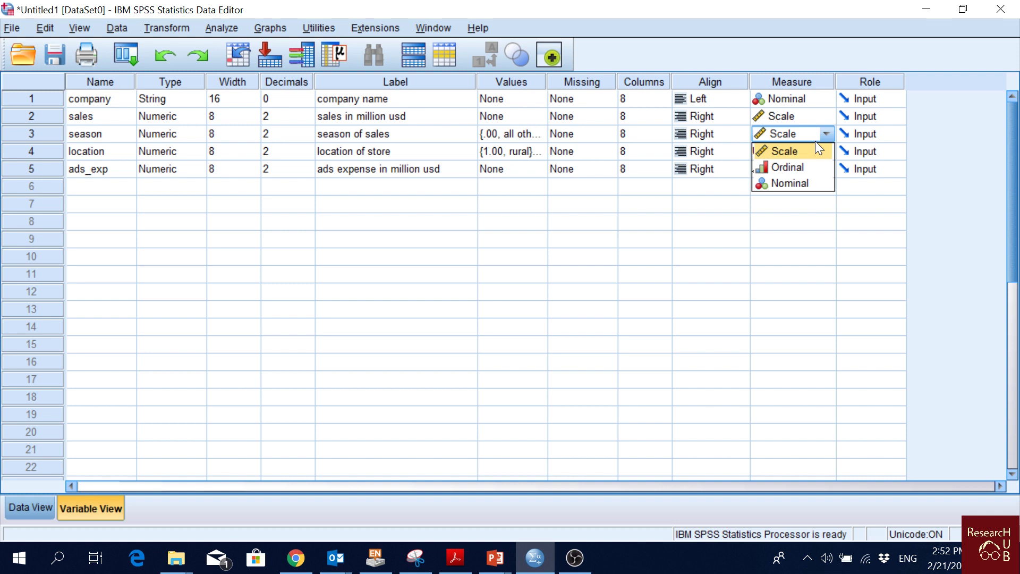
left_click(801, 184)
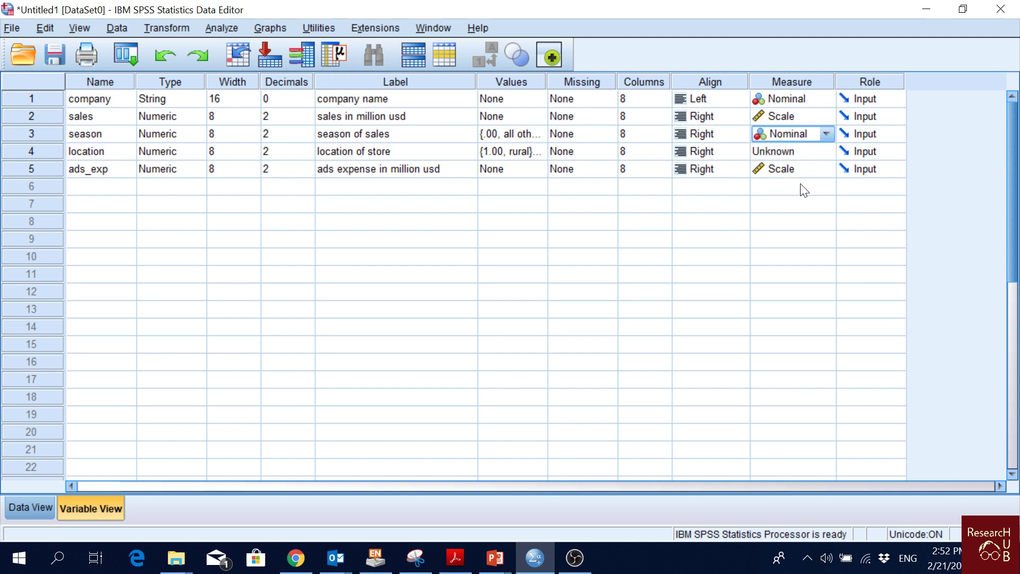
left_click(813, 153)
left_click(827, 153)
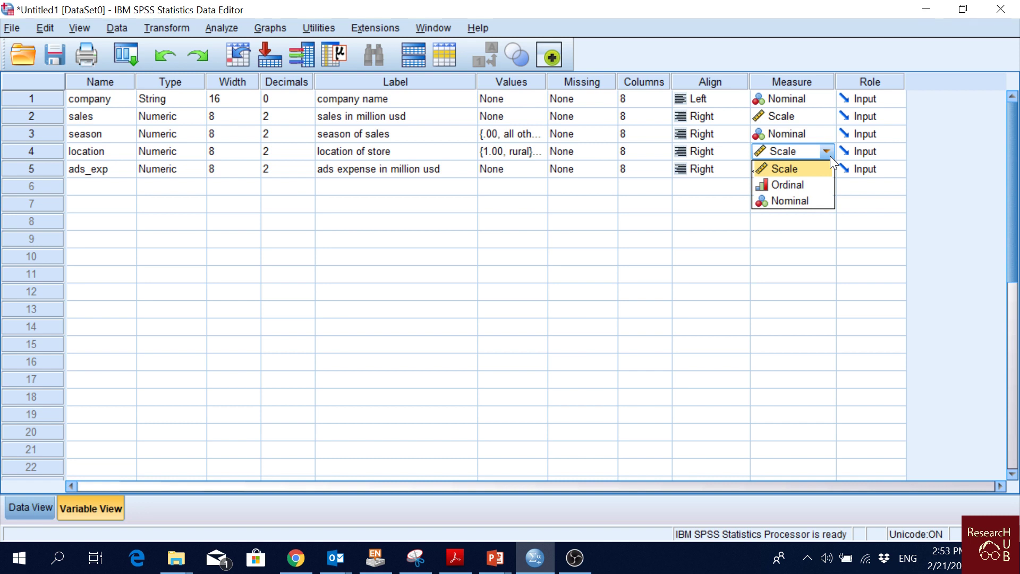
left_click(795, 200)
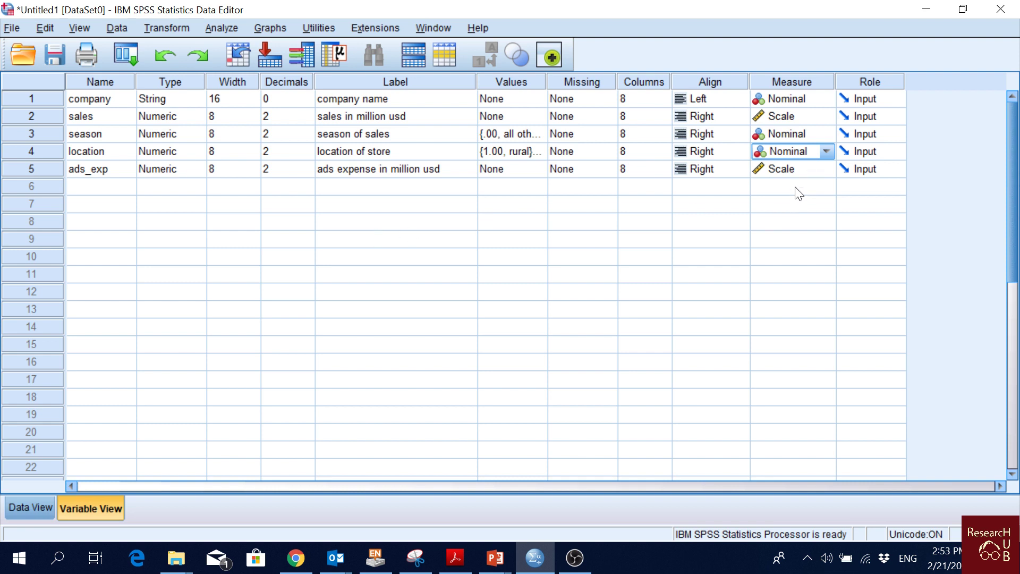
left_click(795, 190)
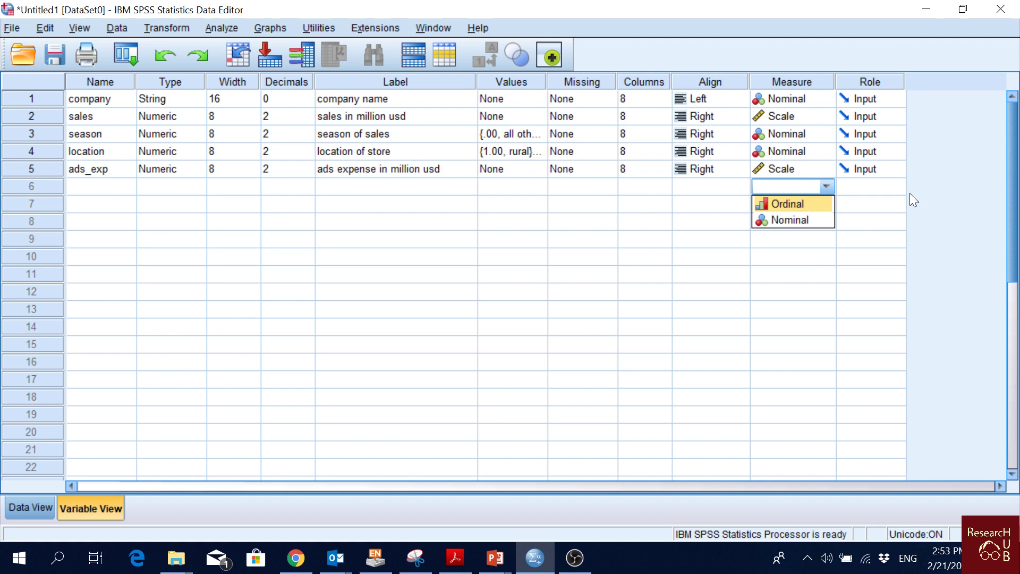
left_click(942, 169)
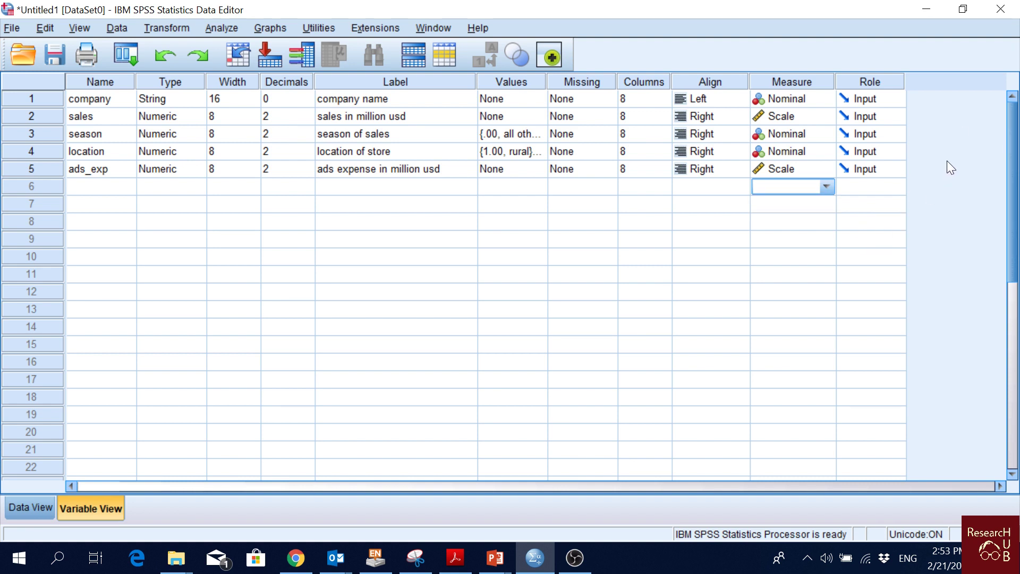
Examine the available Role options for company without changing its role
left_click(880, 80)
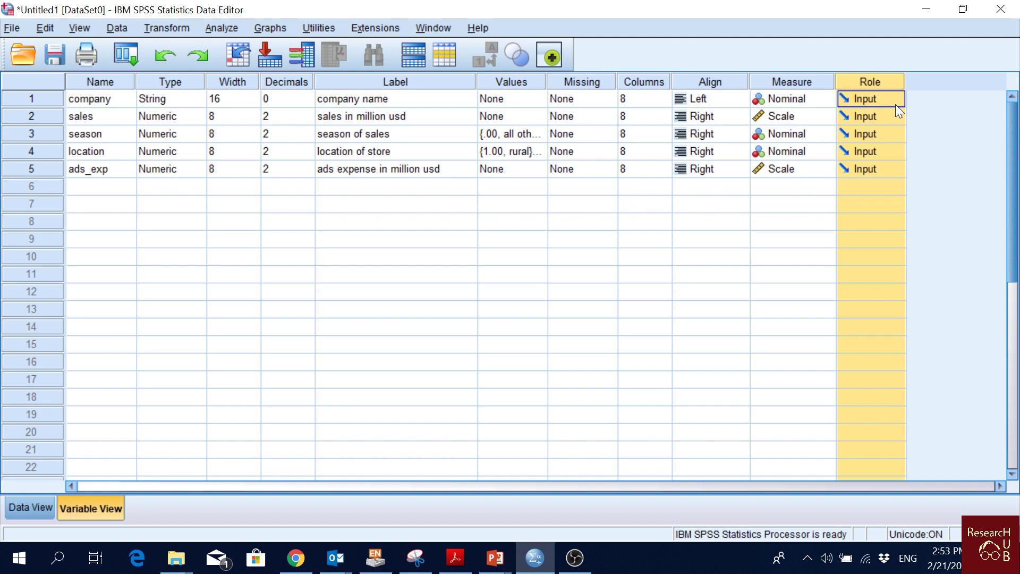
left_click(895, 104)
left_click(898, 100)
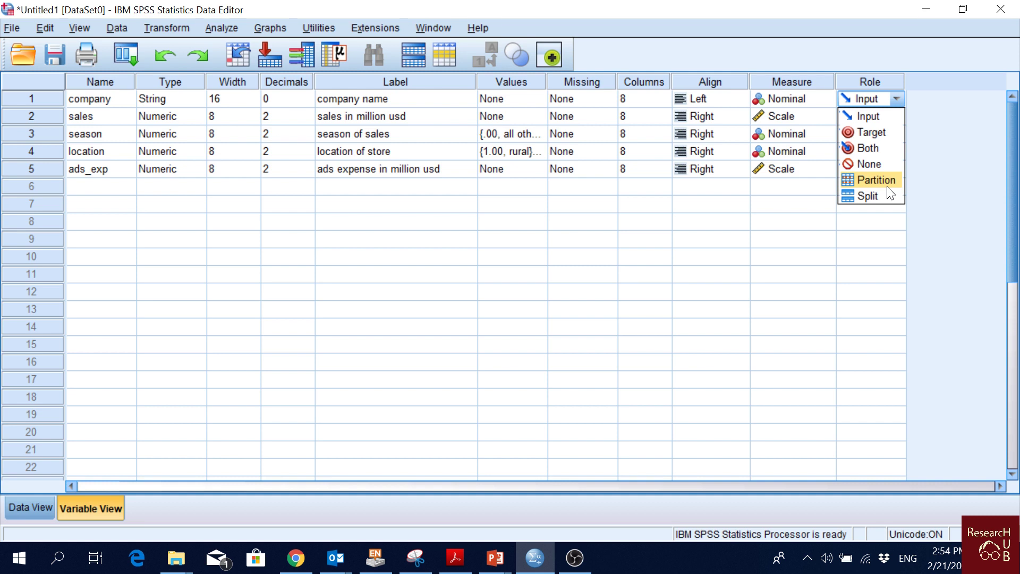
left_click(769, 274)
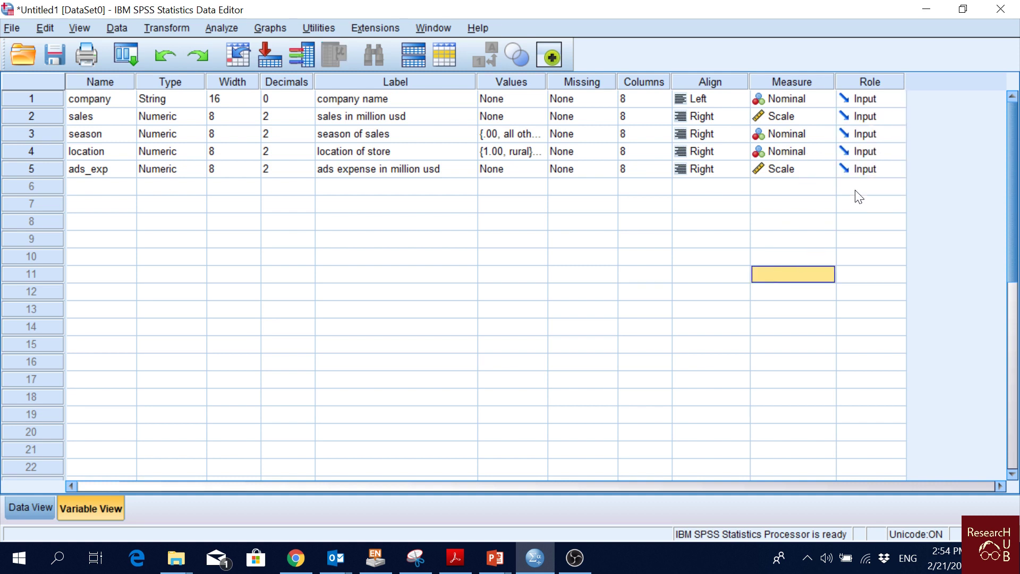
Try the Partition and Split roles on season and set its role back to Input
left_click(884, 135)
left_click(882, 214)
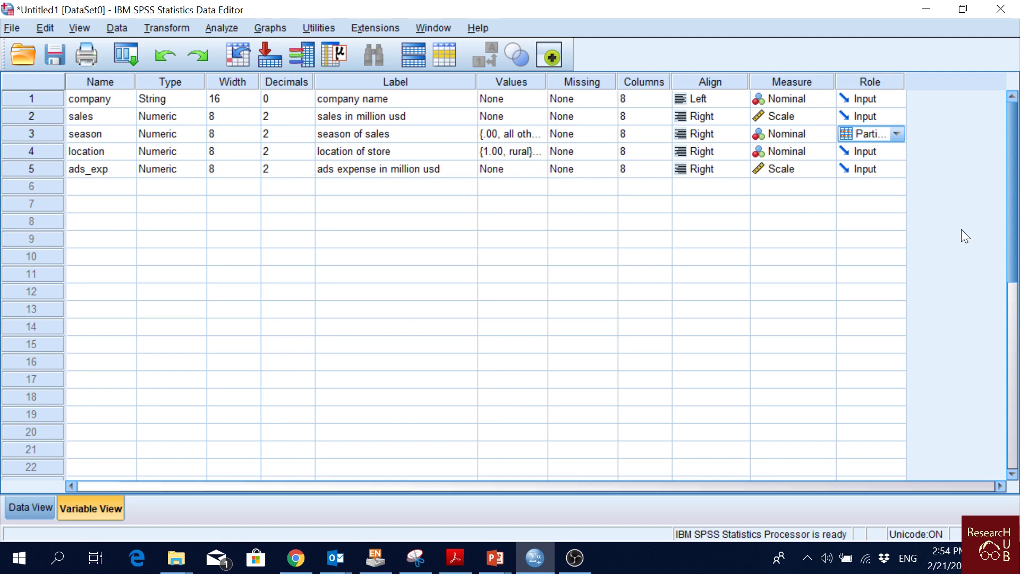
left_click(897, 134)
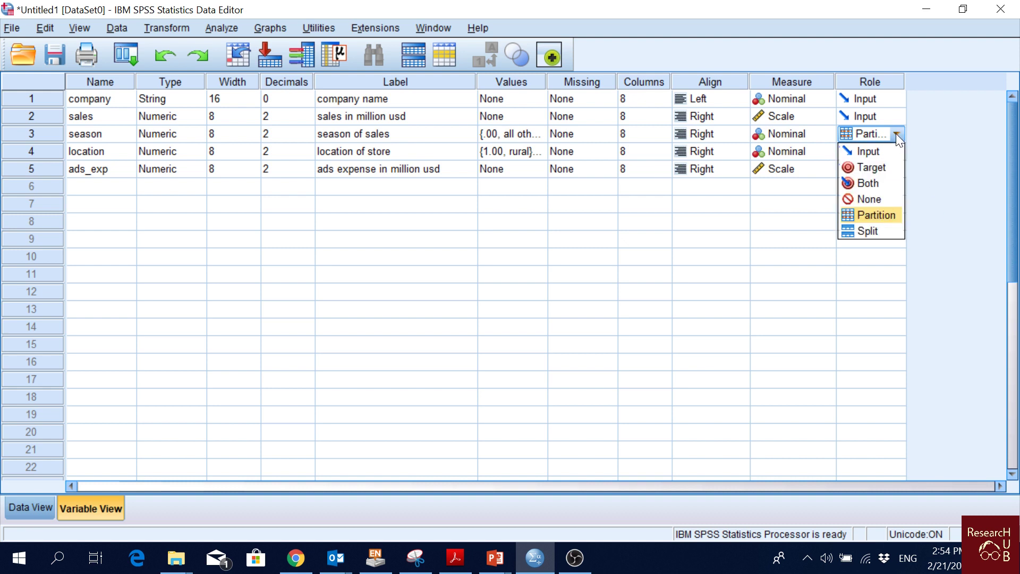
left_click(881, 232)
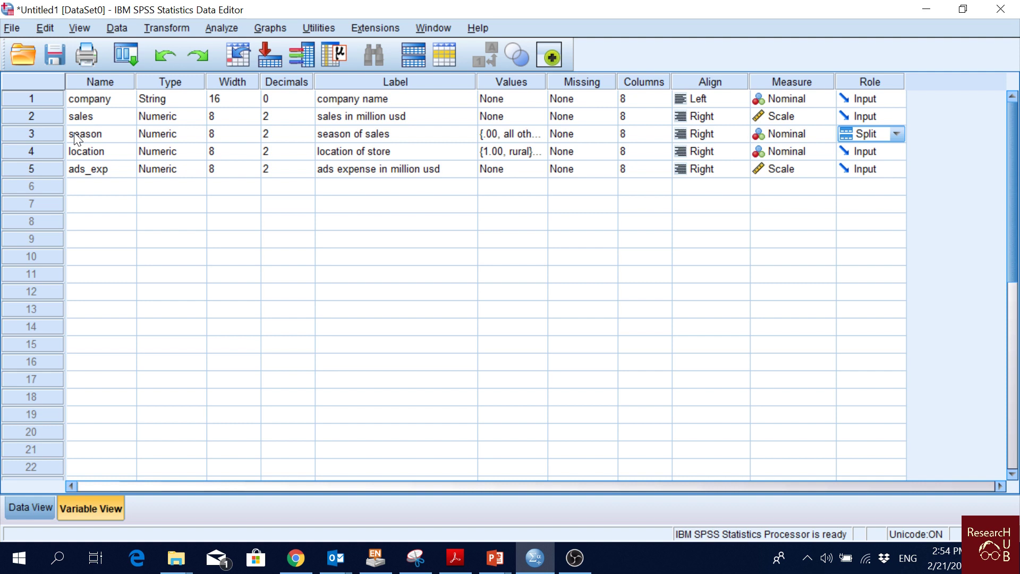
left_click(900, 133)
left_click(891, 151)
Set the role of sales to Target and the role of company to None
left_click(885, 120)
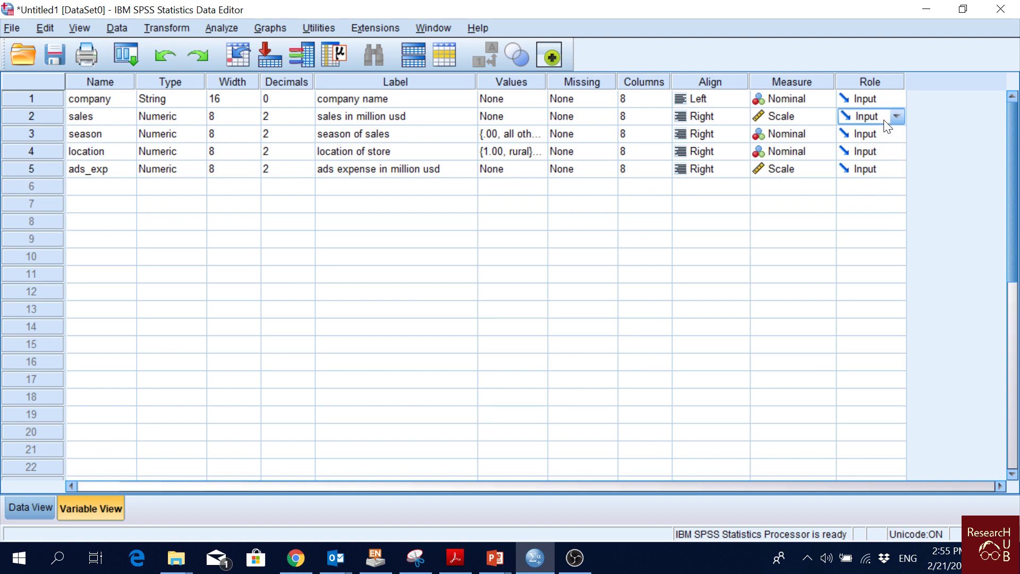
left_click(897, 115)
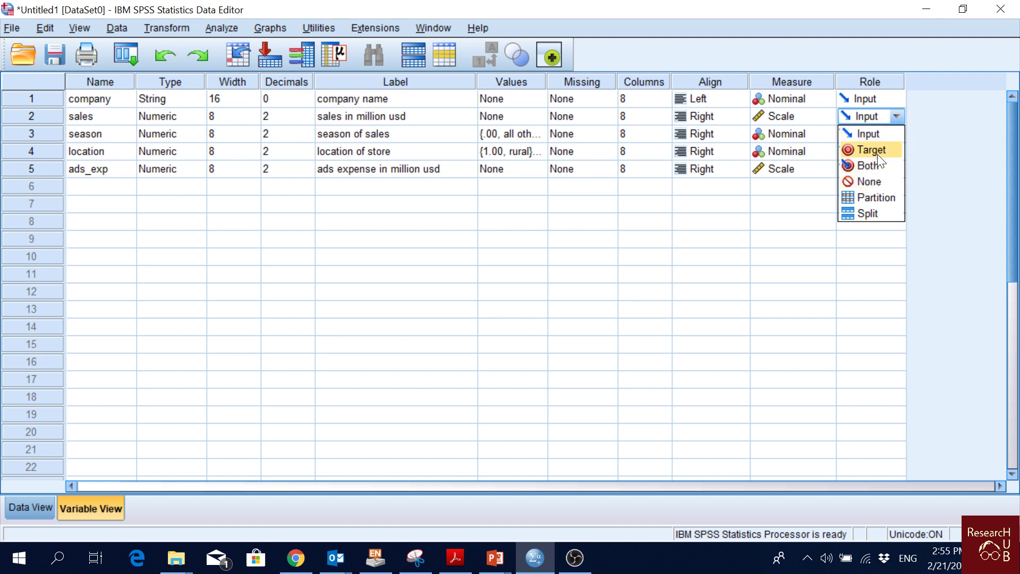
left_click(875, 151)
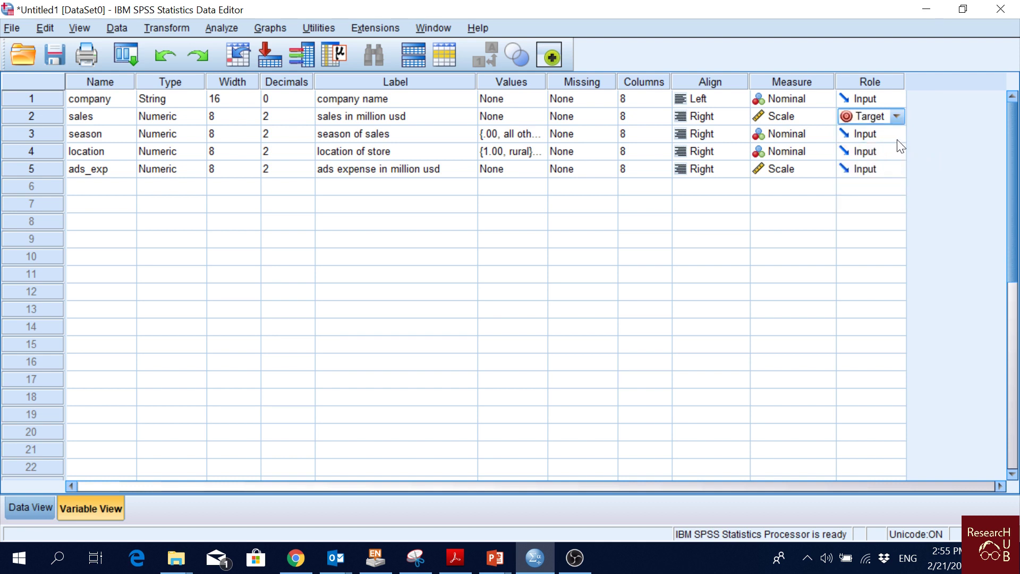
left_click(881, 100)
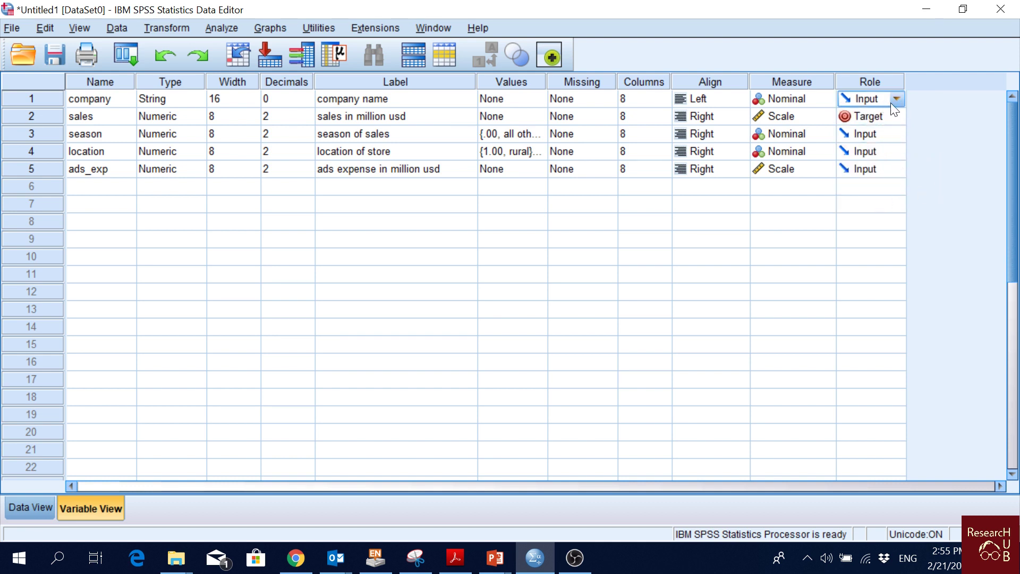
left_click(892, 101)
left_click(885, 165)
Review the Measure, Values and Type settings of all five variables
left_click(806, 79)
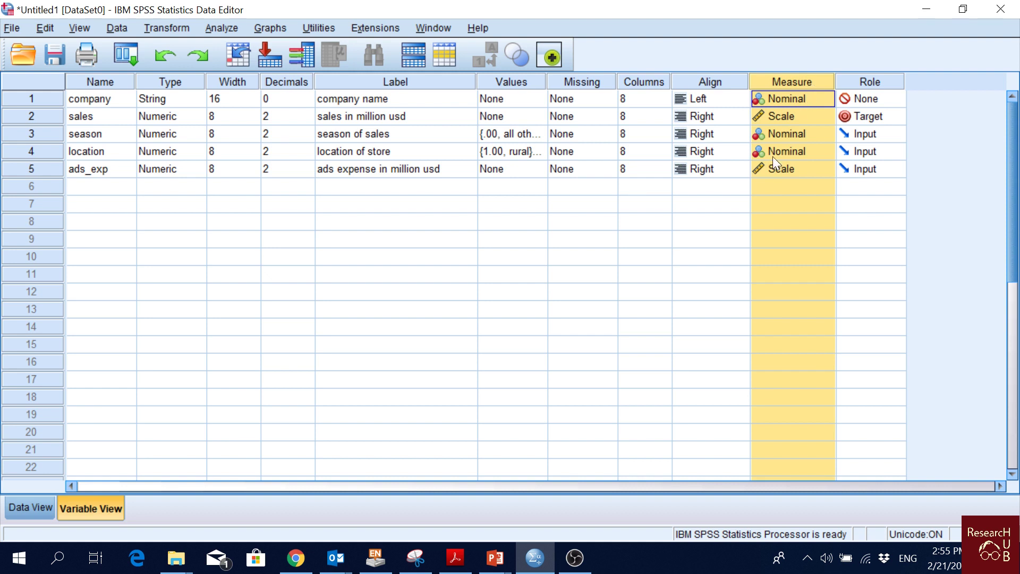
left_click(521, 87)
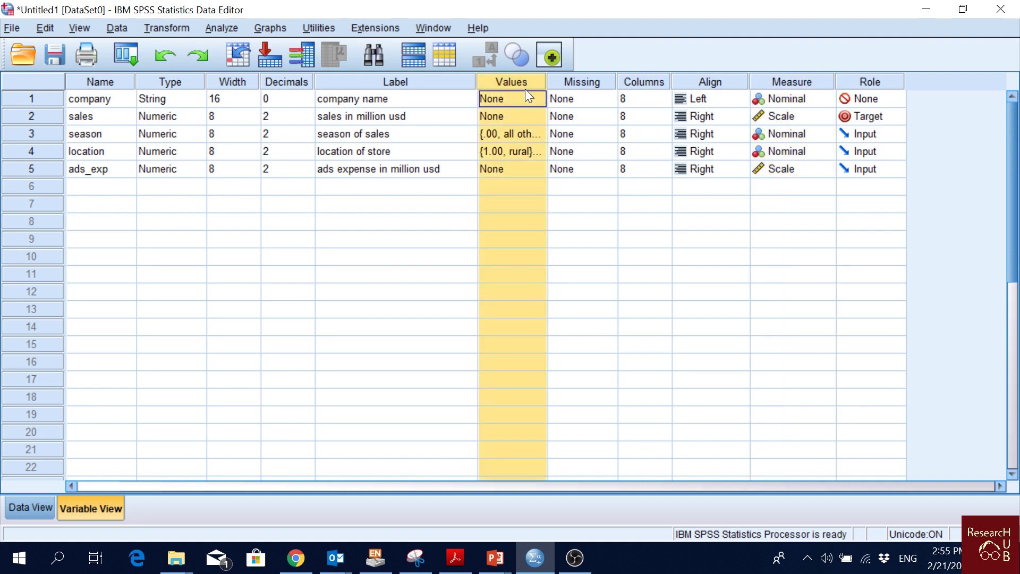
left_click(193, 81)
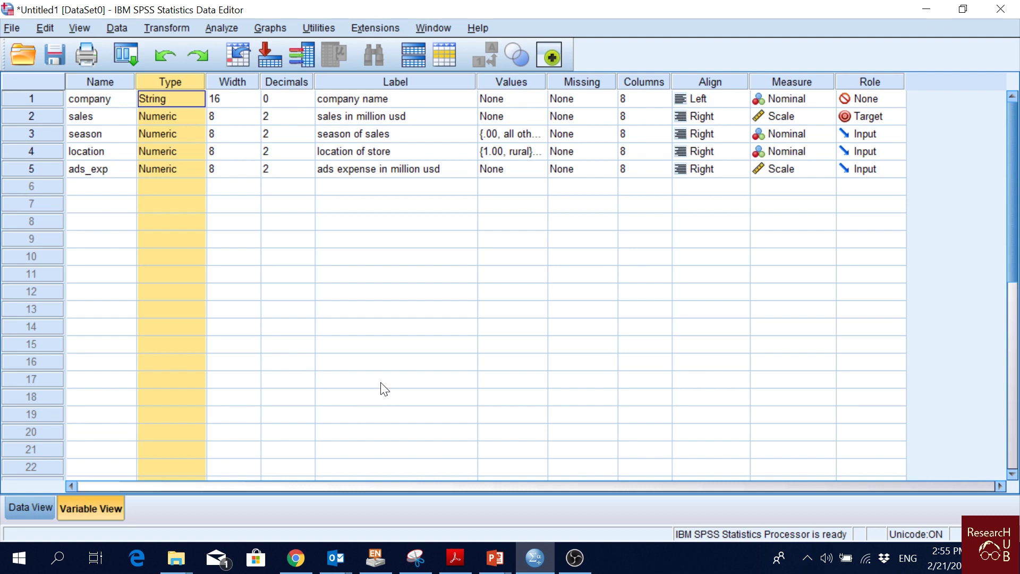
Switch to the data and toggle value labels on and off to compare the season and location codes with their labels
left_click(39, 508)
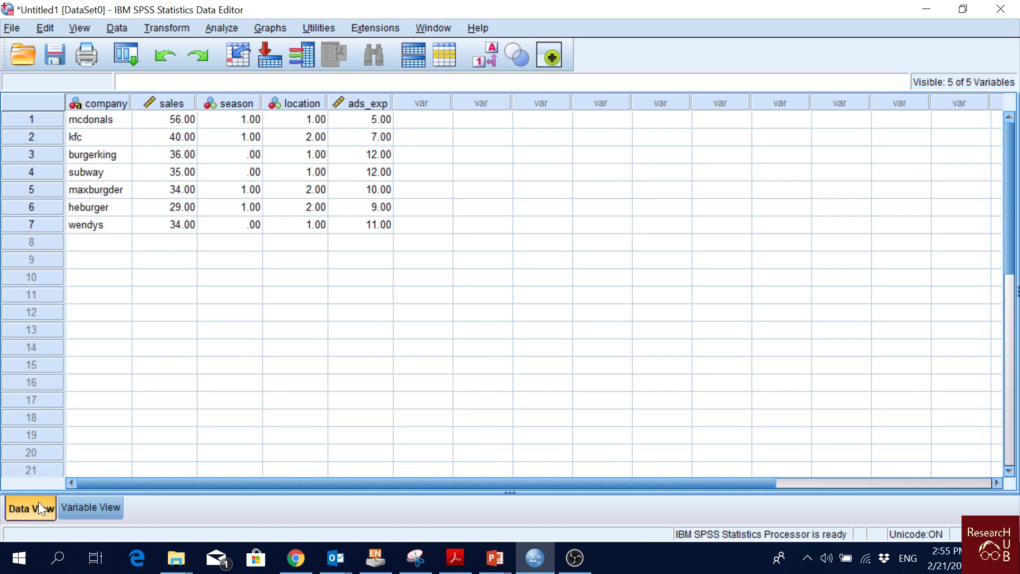
left_click(490, 59)
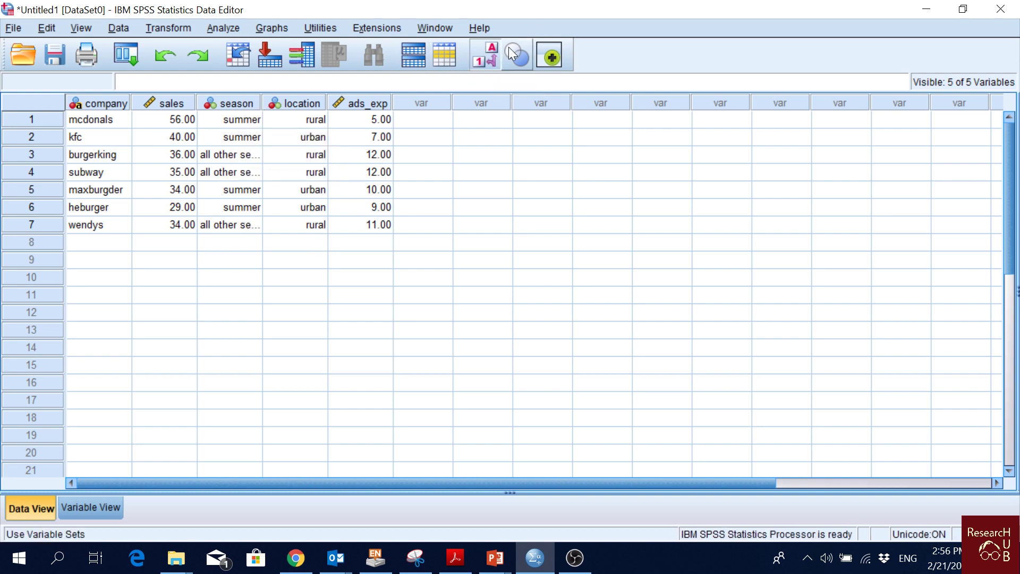
left_click(488, 57)
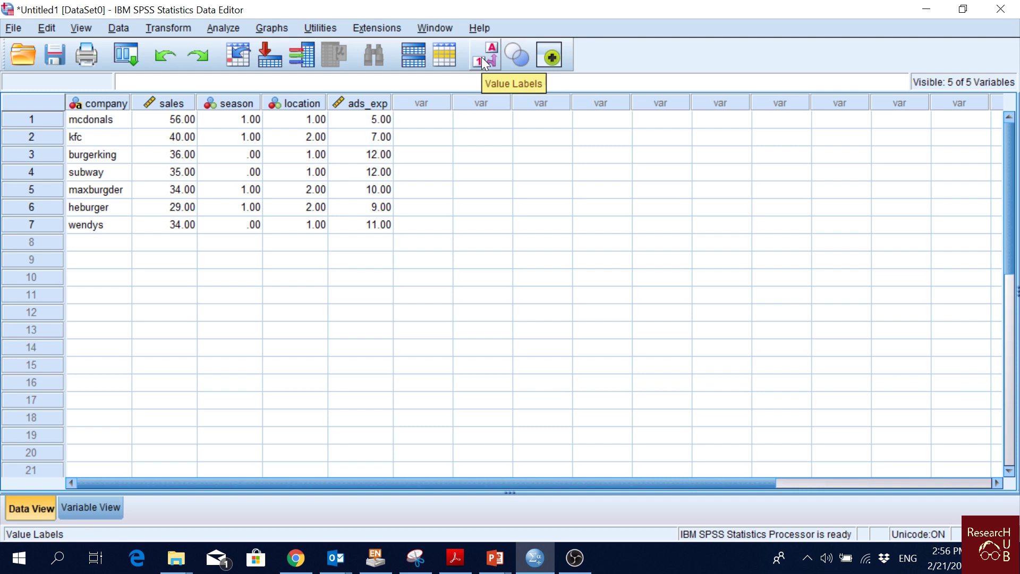
left_click(482, 56)
left_click(481, 57)
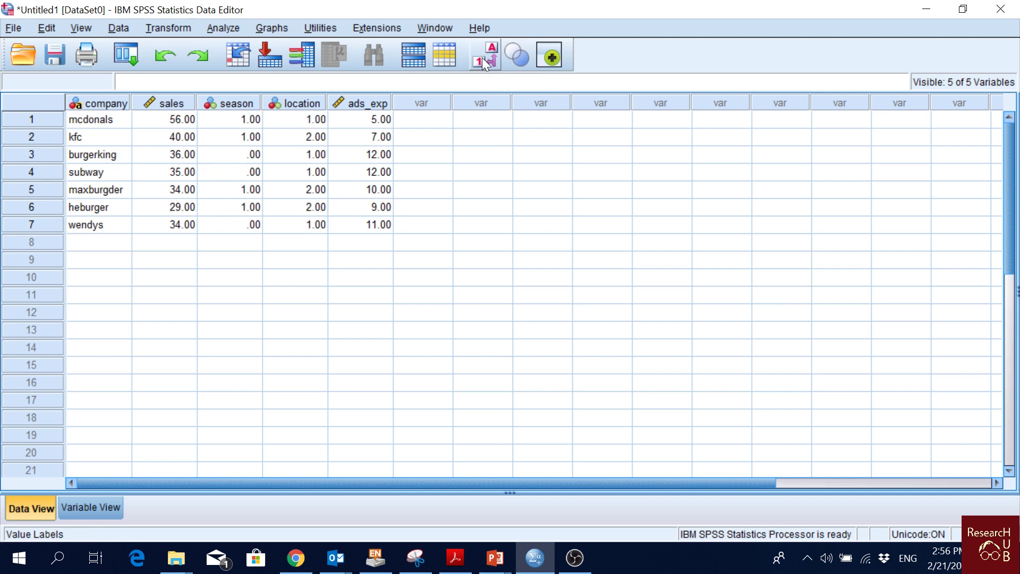